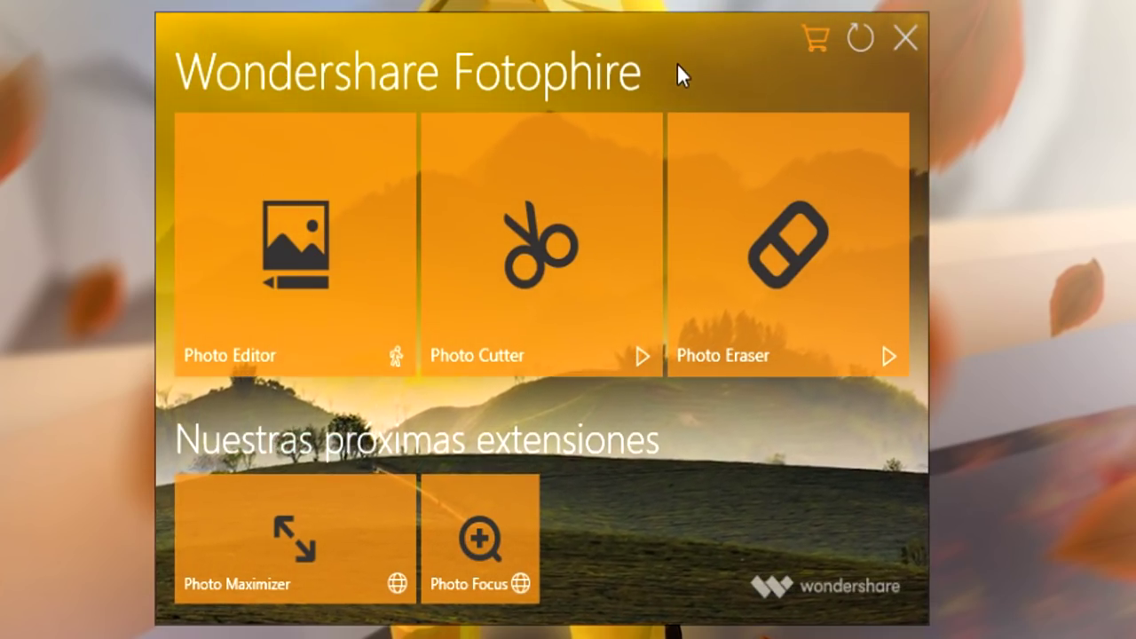
# Launch Photo Editor and open the portrait photo of the person wearing a headset
pyautogui.click(312, 171)
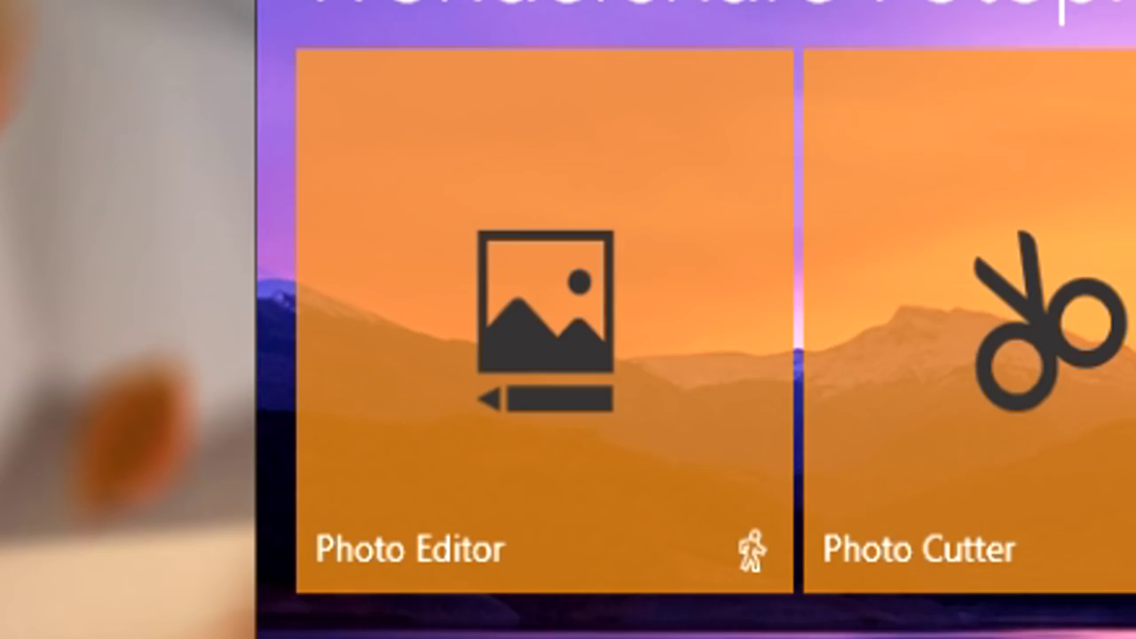
pyautogui.click(563, 507)
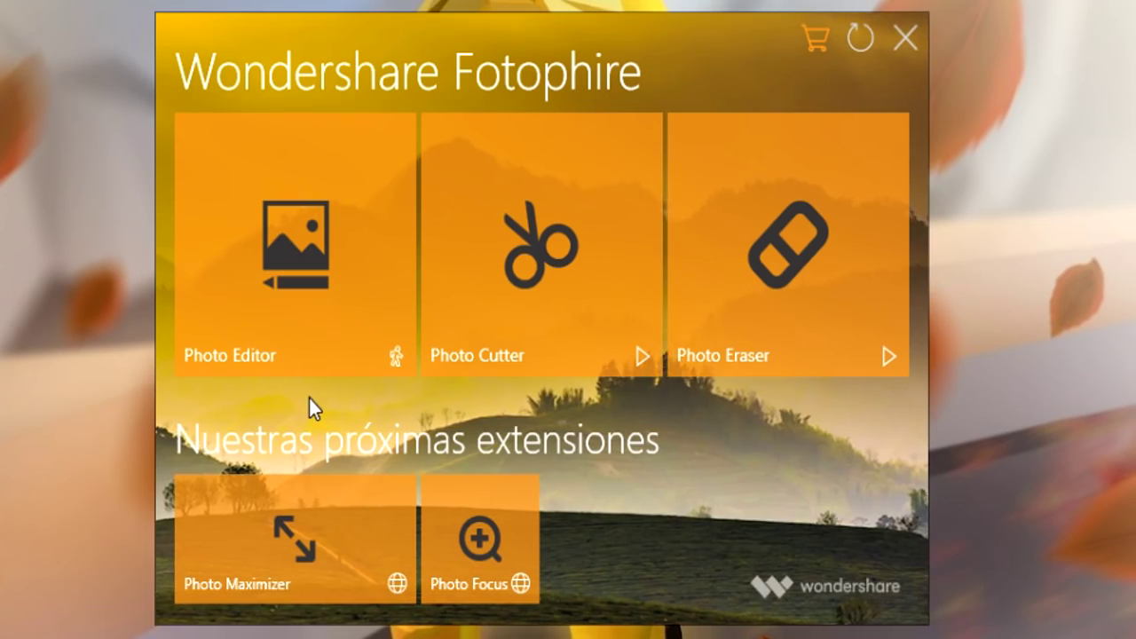
pyautogui.click(291, 306)
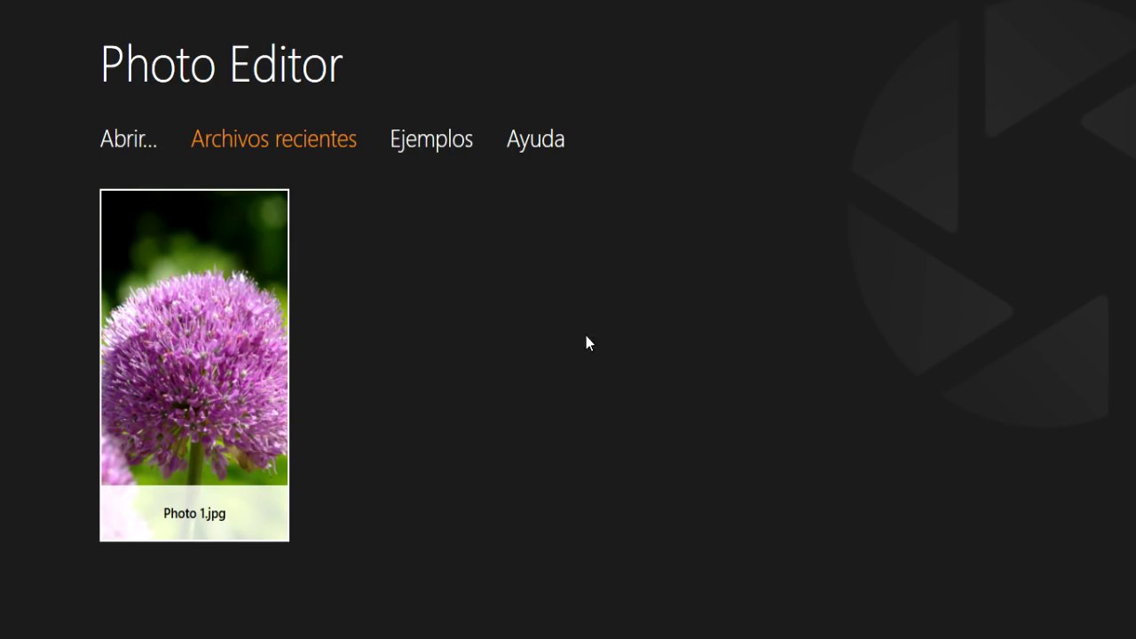
pyautogui.click(129, 143)
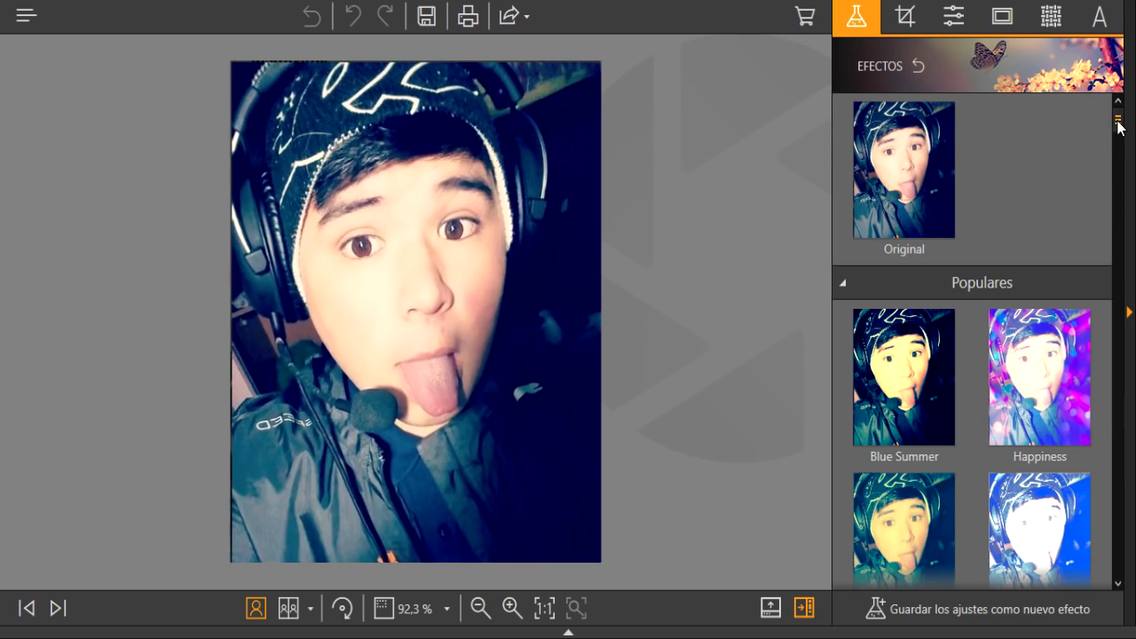
# Browse the effect categories and apply the Red Wash effect from the Populares group to the portrait
pyautogui.moveTo(1117, 121); pyautogui.dragTo(1129, 245)
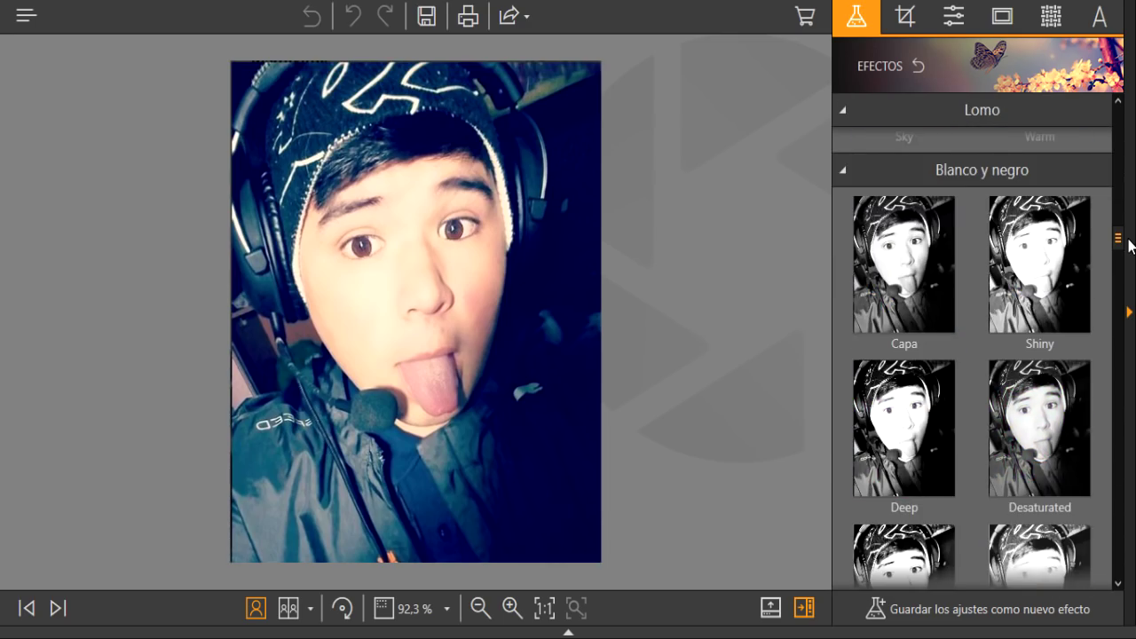
pyautogui.moveTo(1129, 245); pyautogui.dragTo(1123, 284)
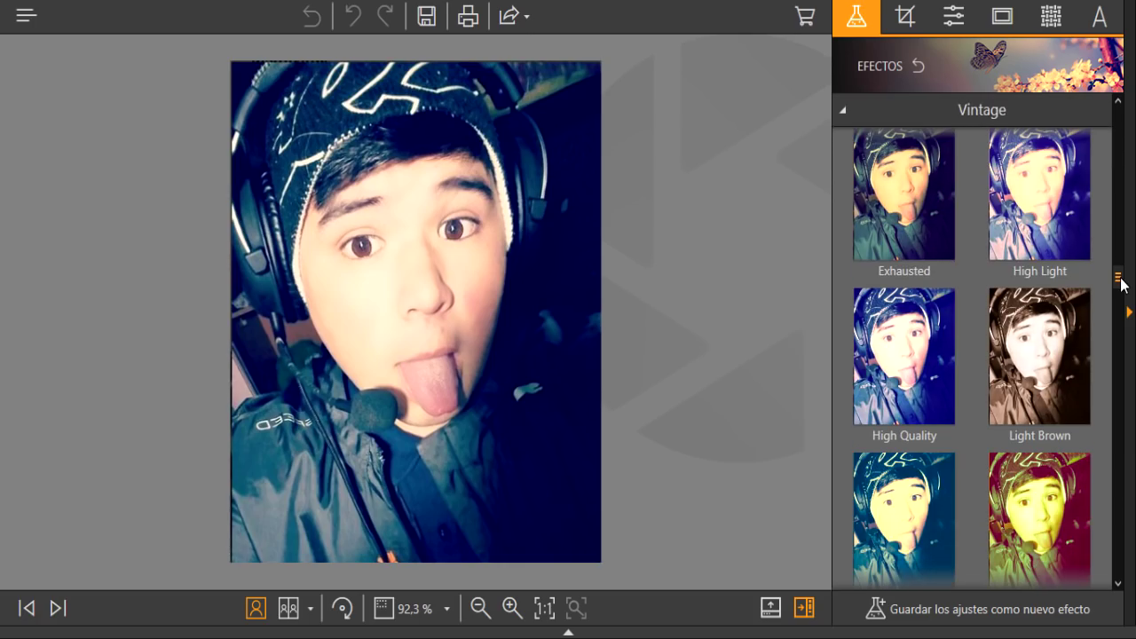
pyautogui.moveTo(1122, 284); pyautogui.dragTo(1099, 473)
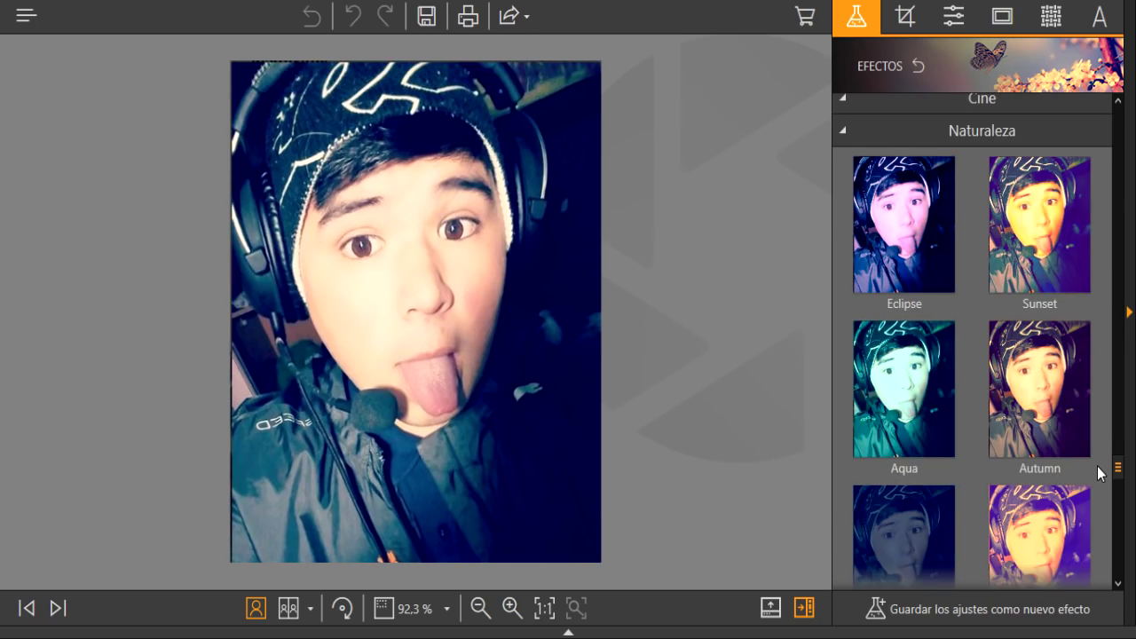
pyautogui.moveTo(1097, 466); pyautogui.dragTo(1117, 124)
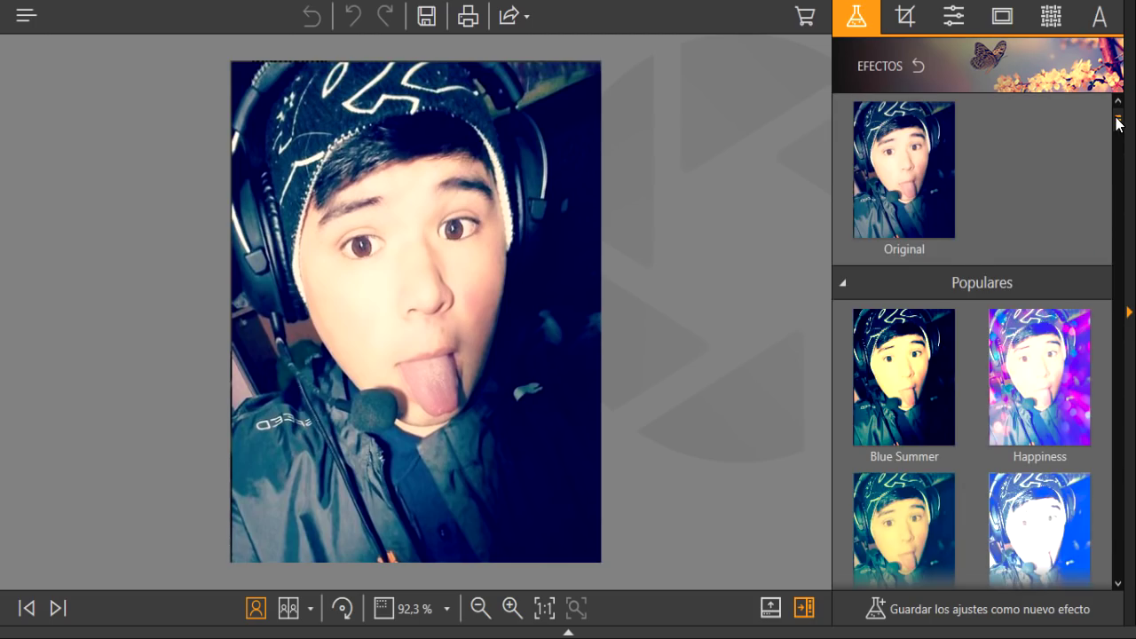
pyautogui.moveTo(1117, 124); pyautogui.dragTo(1117, 164)
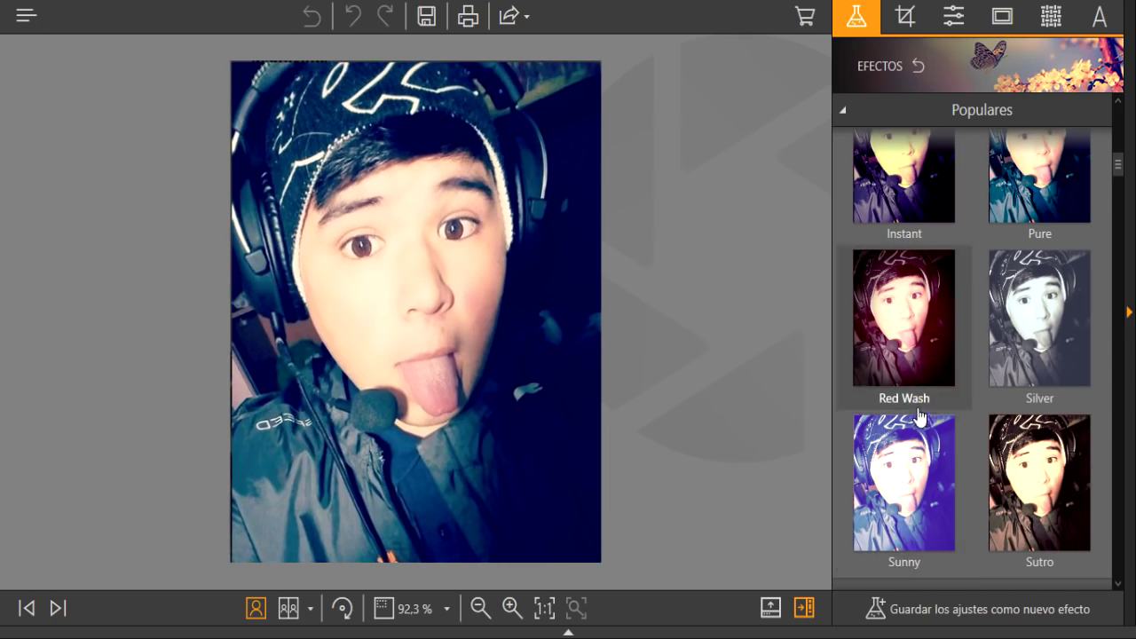
pyautogui.click(915, 359)
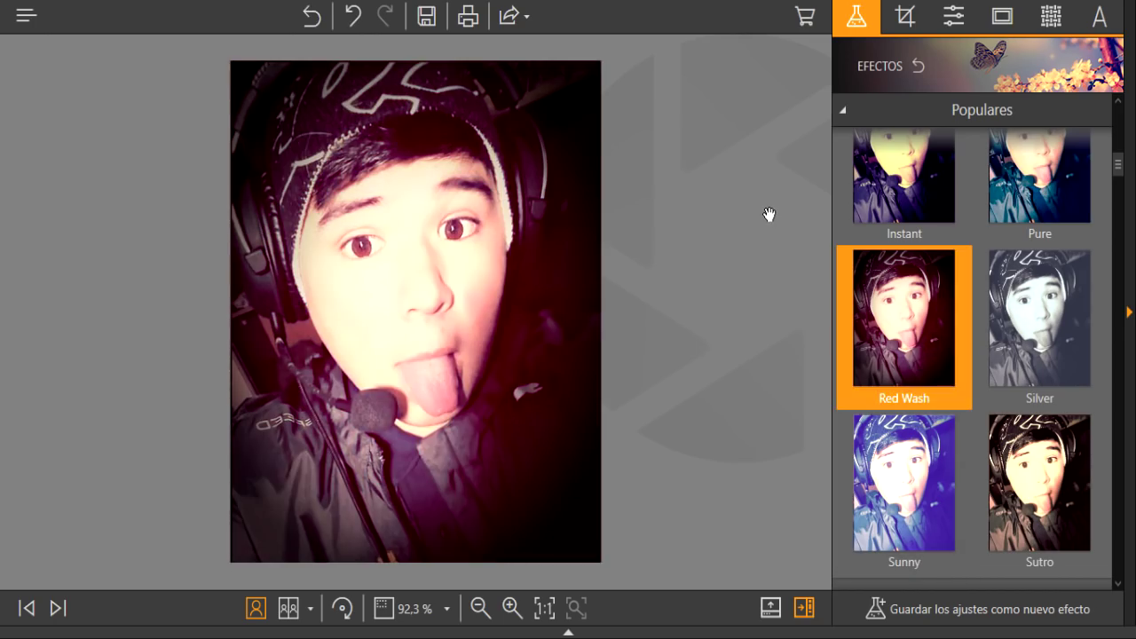
# Crop the portrait to the 5/7 aspect ratio after trying the 9/16 format
pyautogui.click(909, 22)
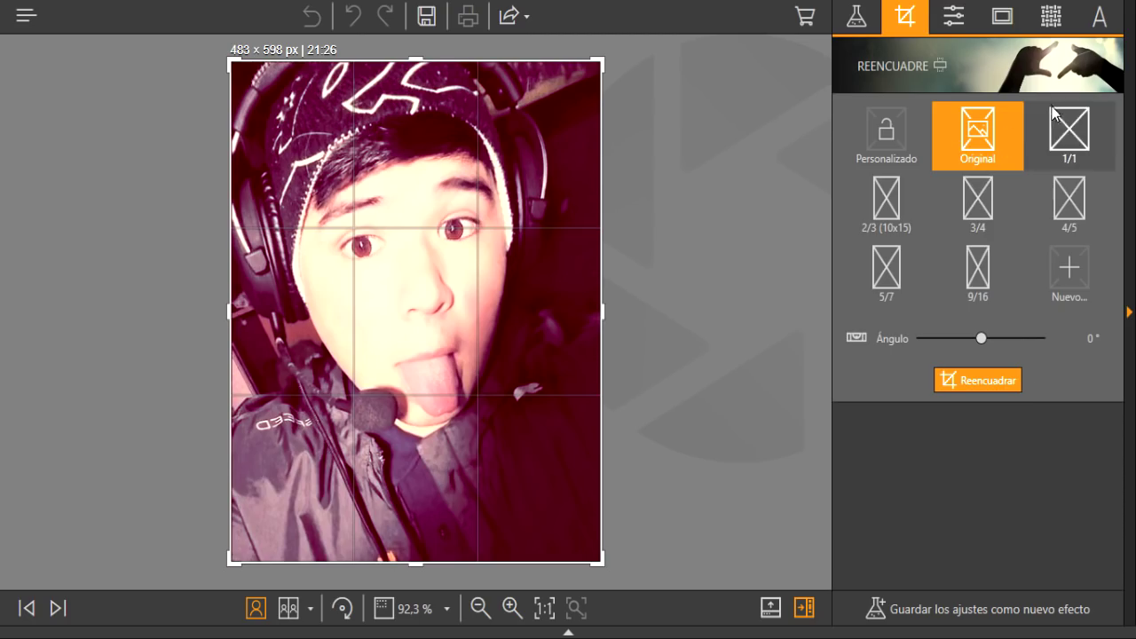
pyautogui.click(977, 271)
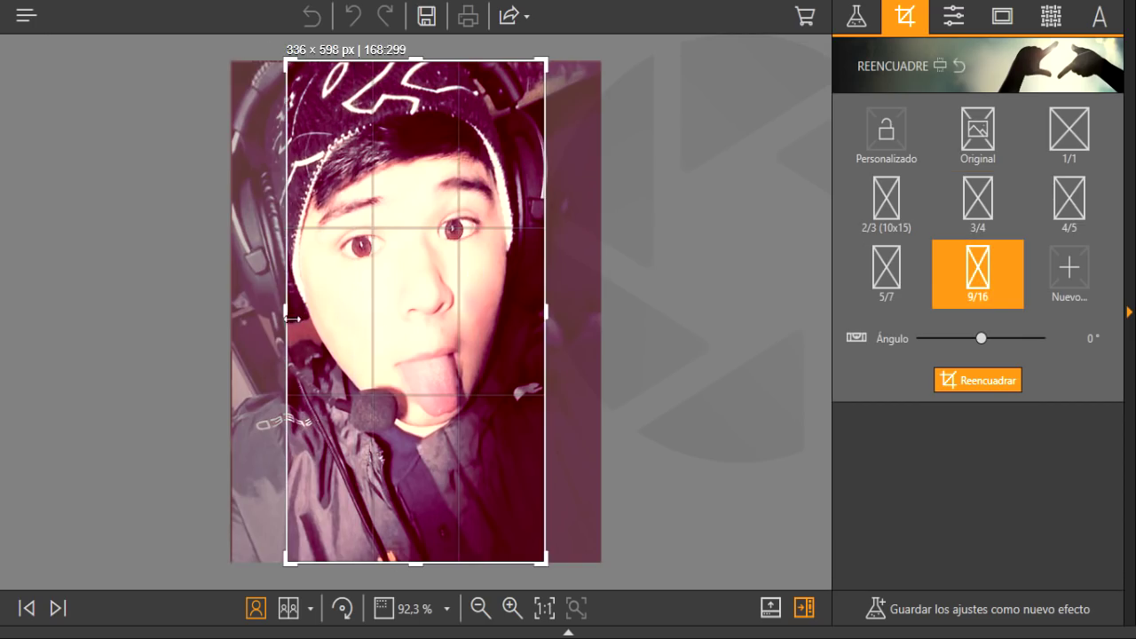
pyautogui.moveTo(292, 318); pyautogui.dragTo(279, 312)
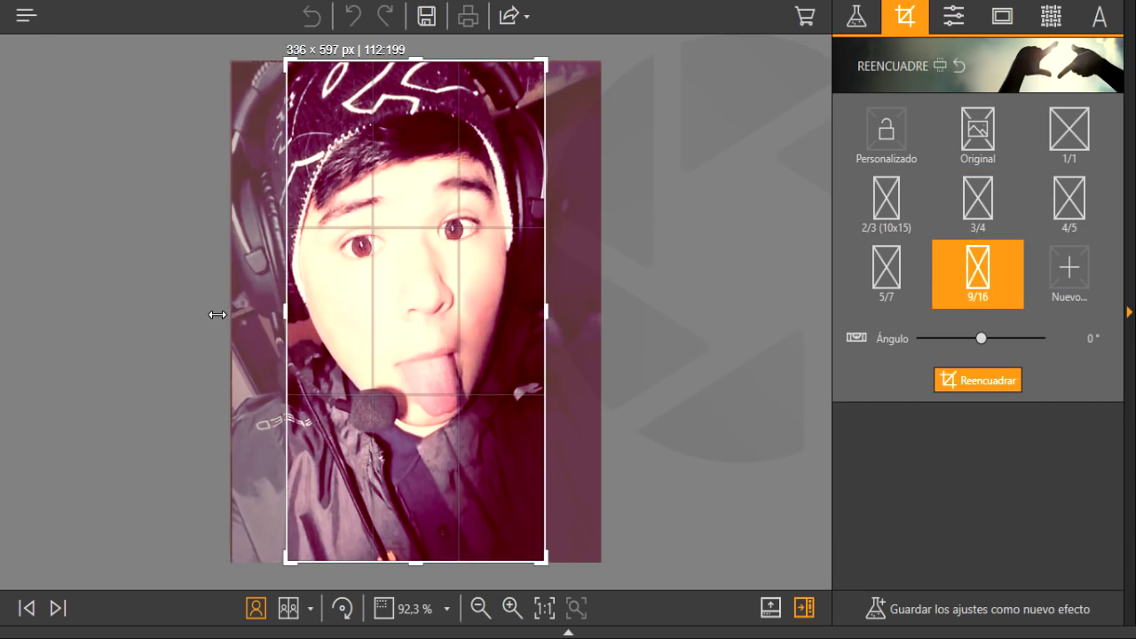
pyautogui.moveTo(439, 325); pyautogui.dragTo(446, 329)
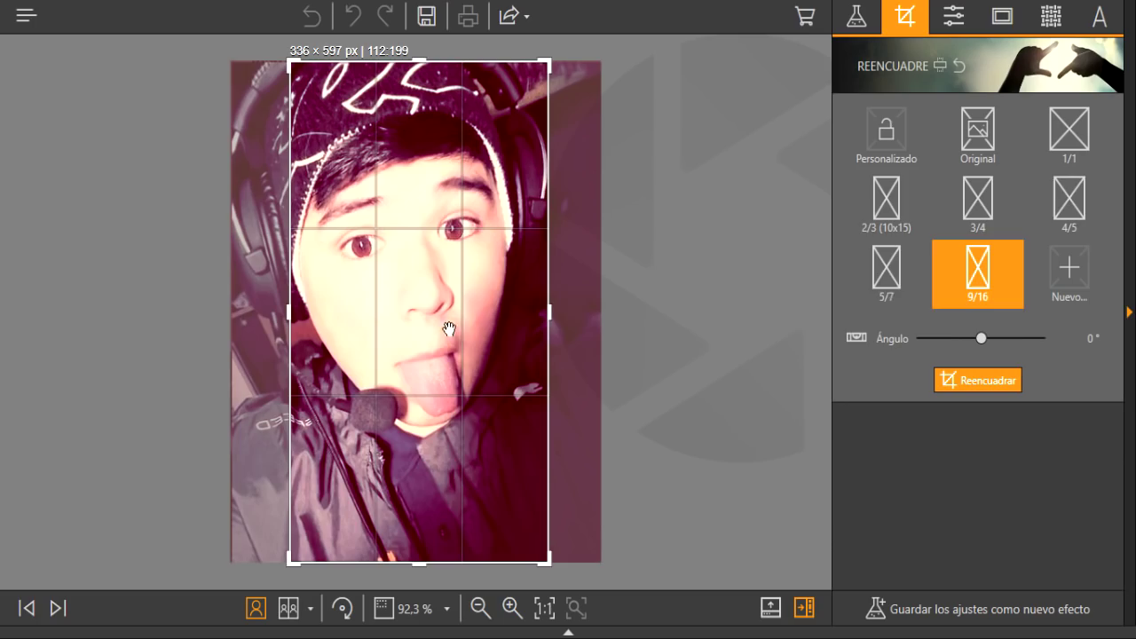
pyautogui.click(891, 278)
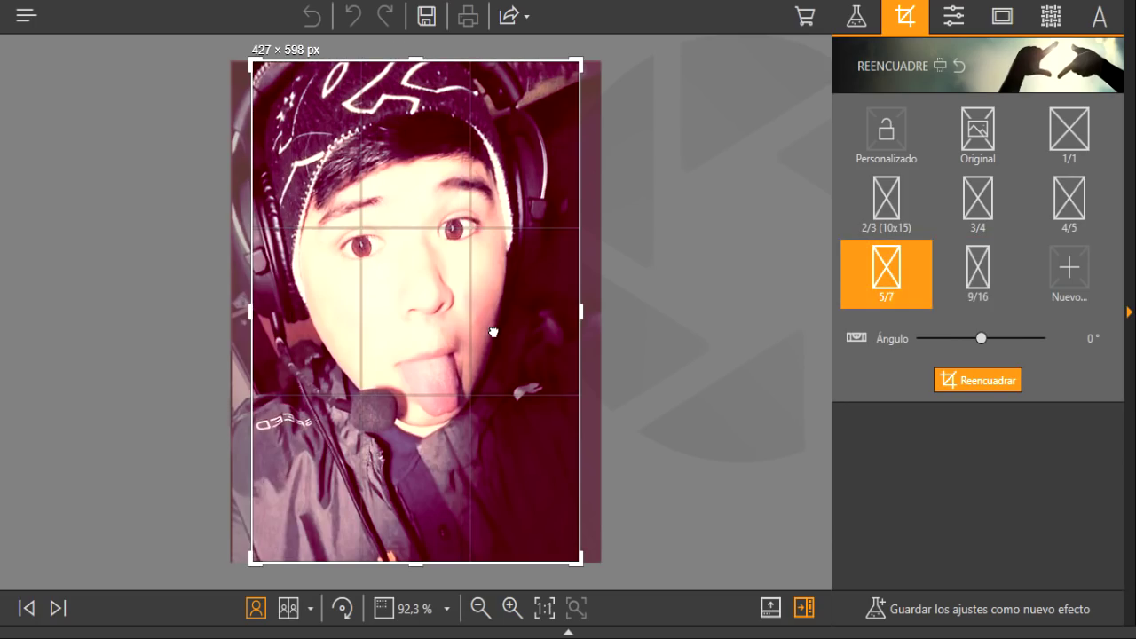
pyautogui.click(985, 385)
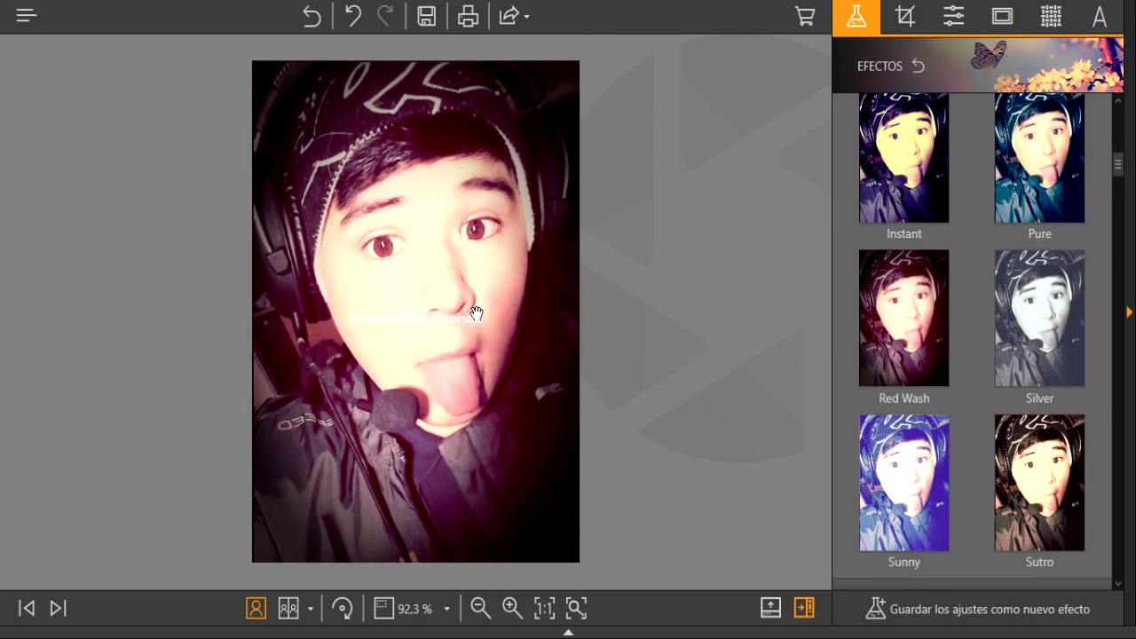
# Adjust the photo with Luminosidad -1 %, Temperatura -56 %, Sombras +16 % and Saturación -62 %
pyautogui.click(952, 21)
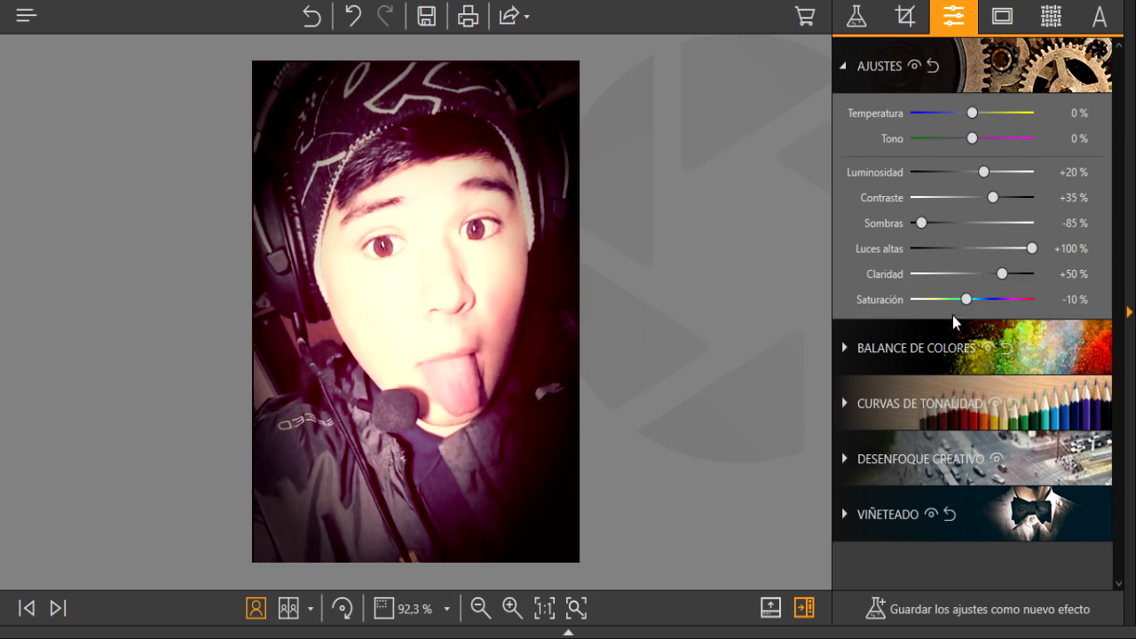
pyautogui.moveTo(976, 171)
pyautogui.mouseDown()
pyautogui.moveTo(993, 168)
pyautogui.moveTo(946, 168)
pyautogui.moveTo(972, 167)
pyautogui.mouseUp()
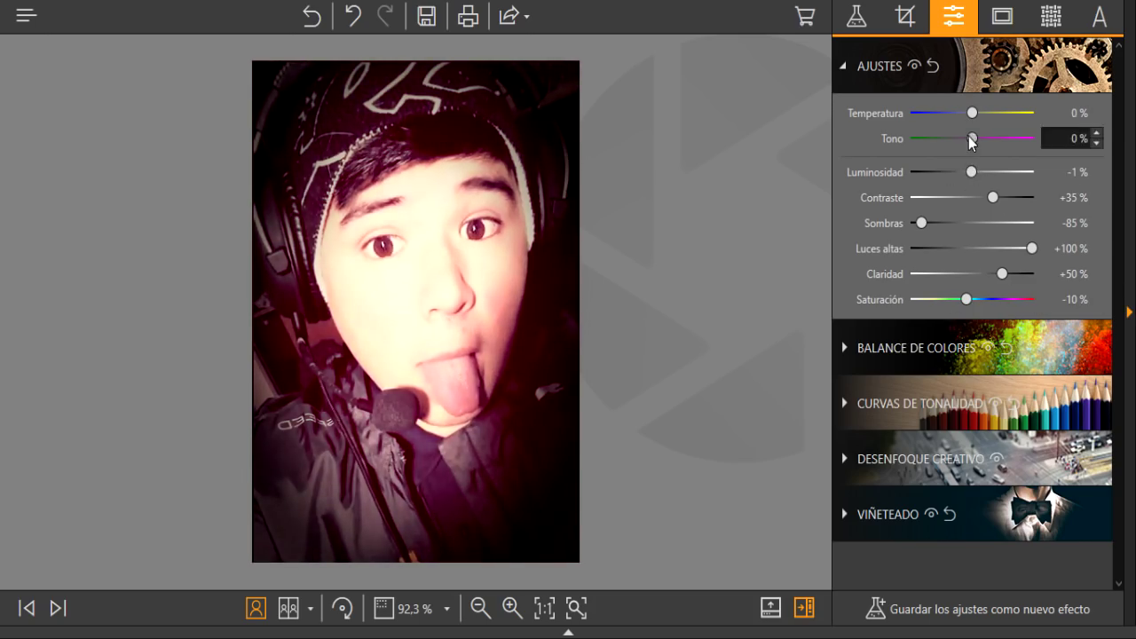
pyautogui.moveTo(970, 123); pyautogui.dragTo(939, 114)
pyautogui.moveTo(920, 223); pyautogui.dragTo(981, 221)
pyautogui.moveTo(965, 299); pyautogui.dragTo(935, 299)
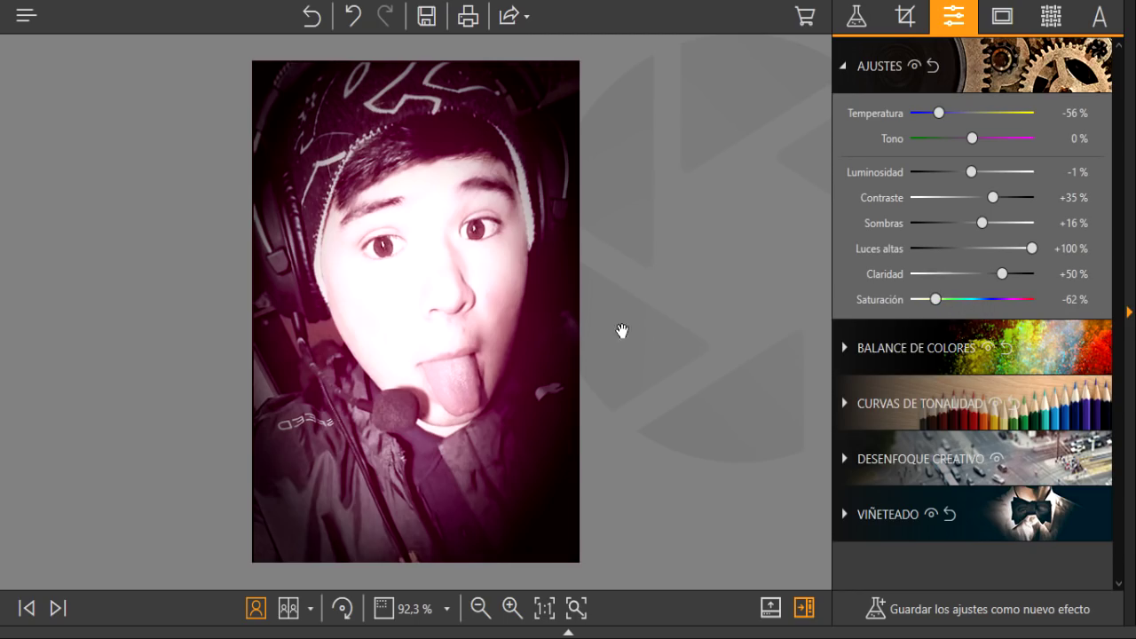
pyautogui.click(878, 65)
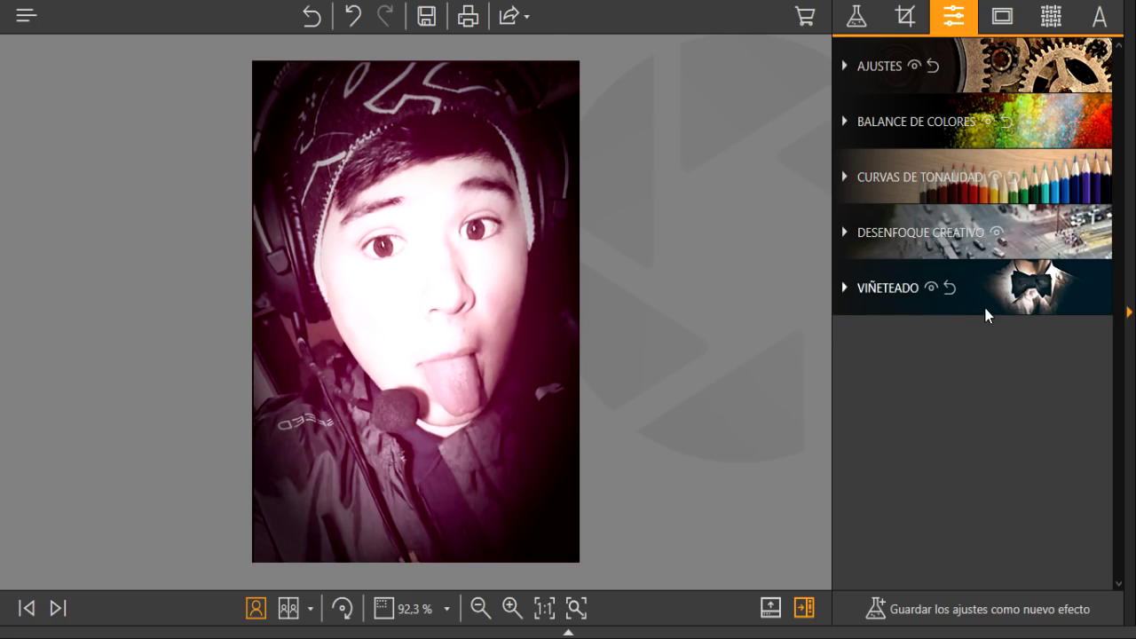
# Browse the frame collection and apply the plain white frame from the Clásico group to the portrait
pyautogui.click(1004, 17)
pyautogui.scroll(-3, 1109, 213)
pyautogui.moveTo(1118, 174); pyautogui.dragTo(1133, 288)
pyautogui.scroll(10, 1047, 311)
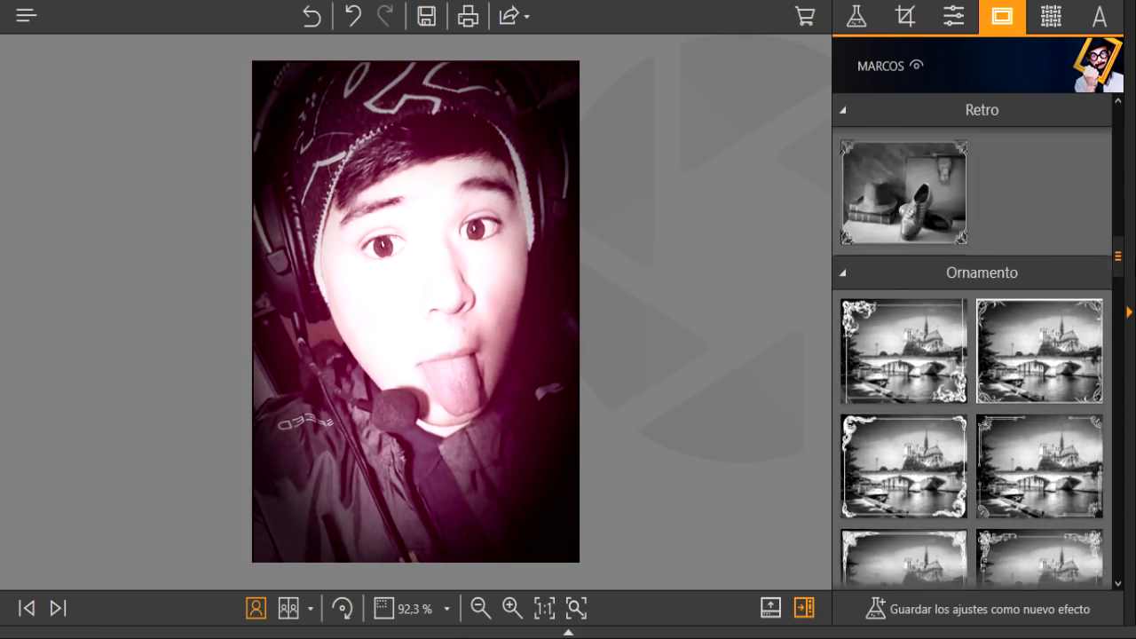
pyautogui.click(1056, 336)
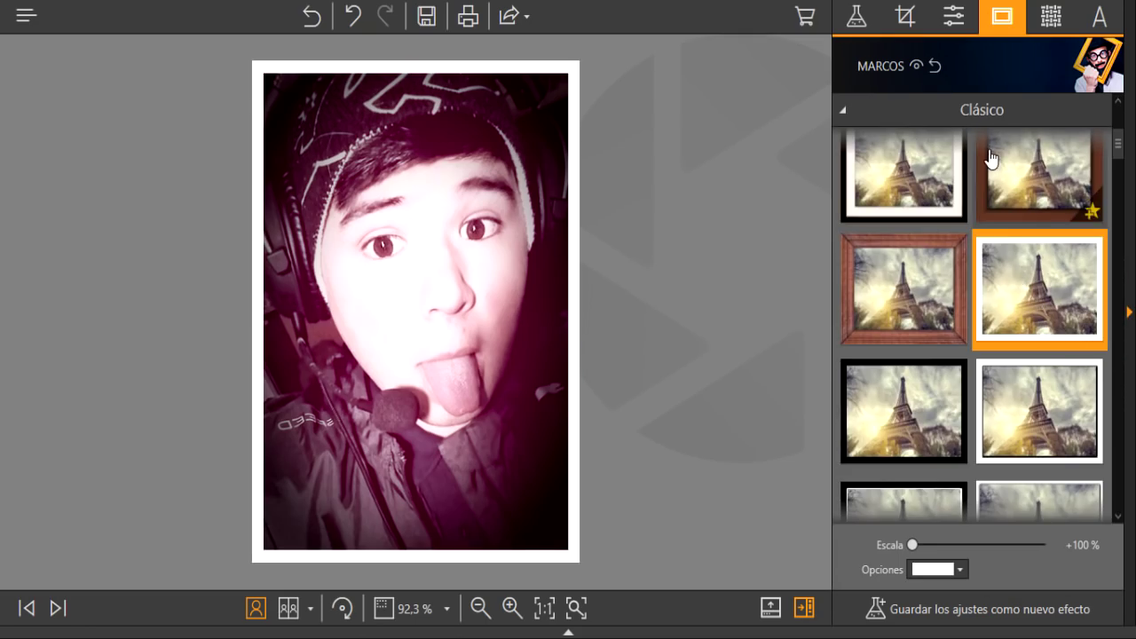
# Browse the textures and apply the third Grano texture to the portrait
pyautogui.click(1049, 18)
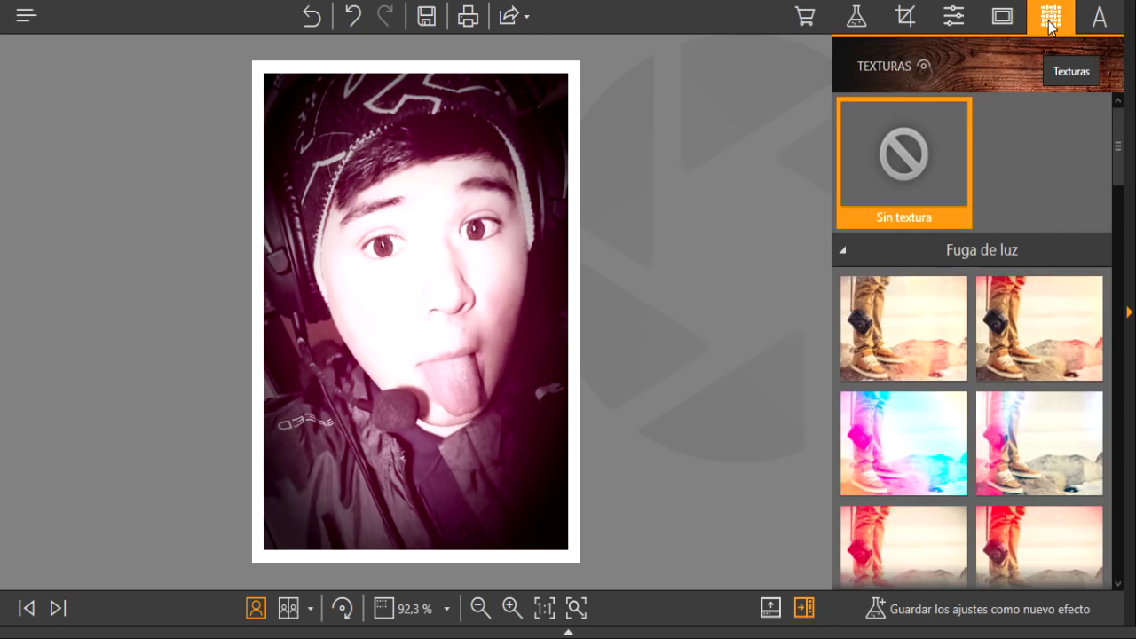
pyautogui.moveTo(1120, 172); pyautogui.dragTo(1117, 295)
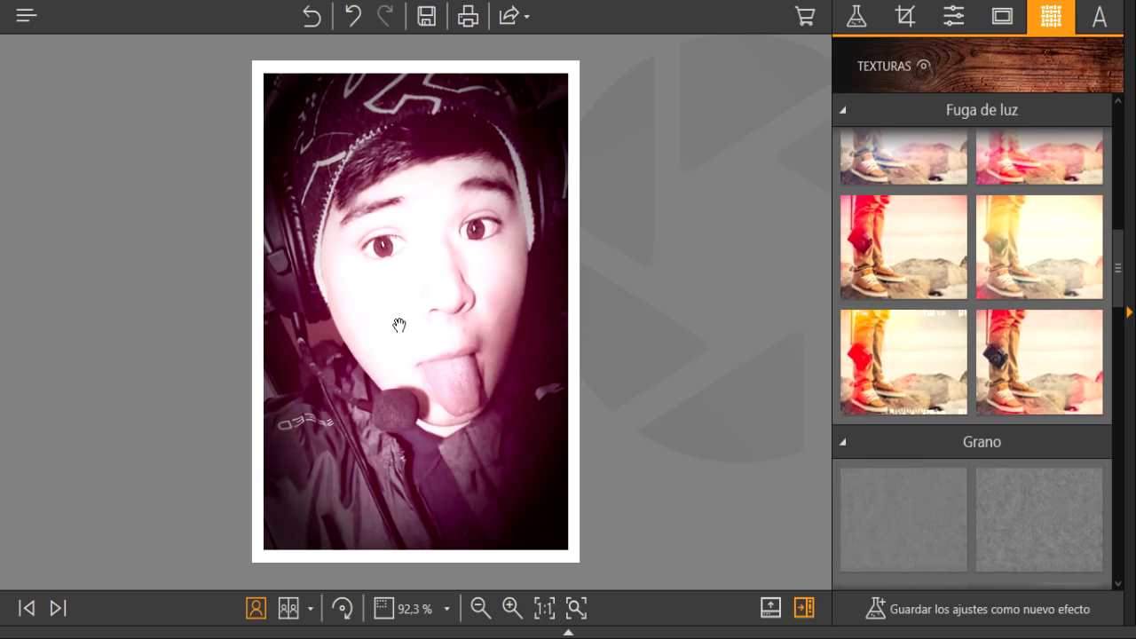
pyautogui.scroll(-3, 956, 290)
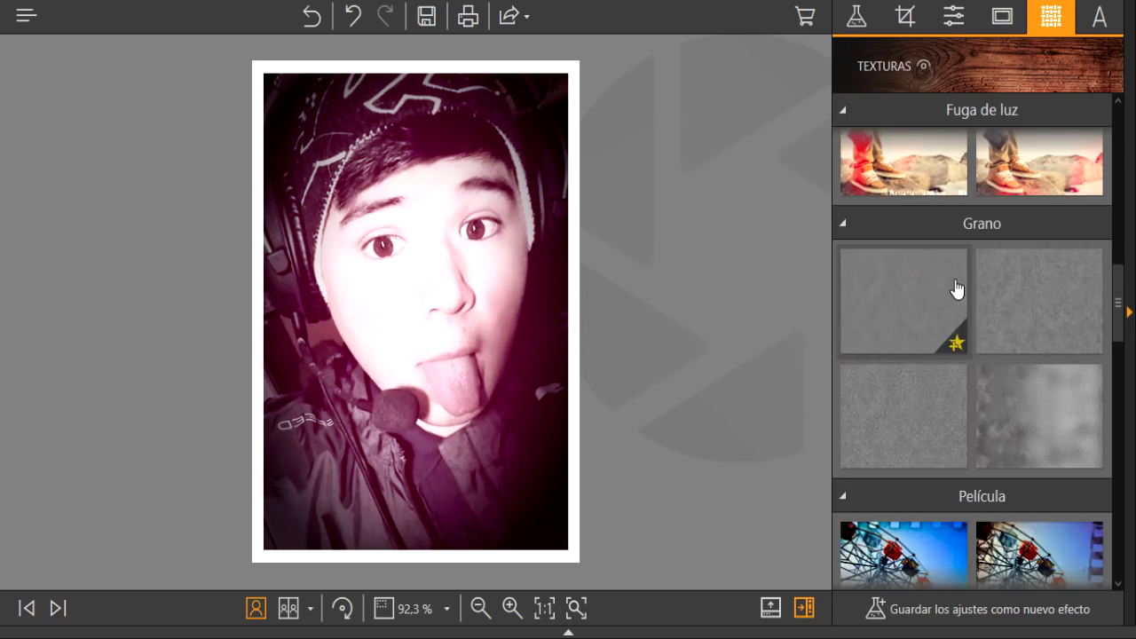
pyautogui.click(918, 398)
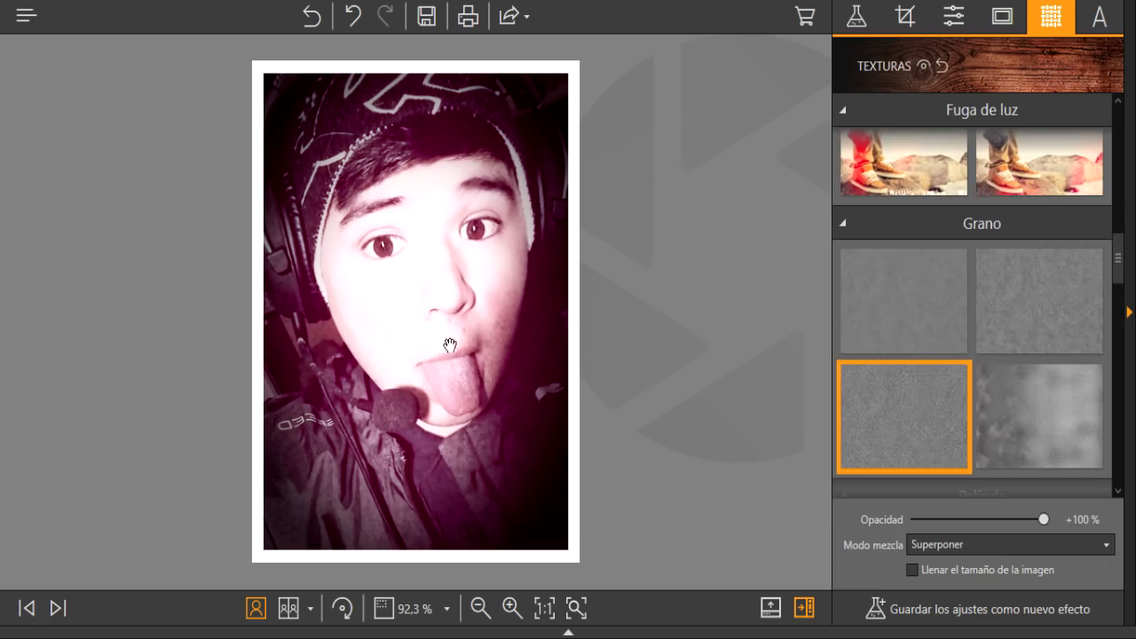
pyautogui.click(1097, 17)
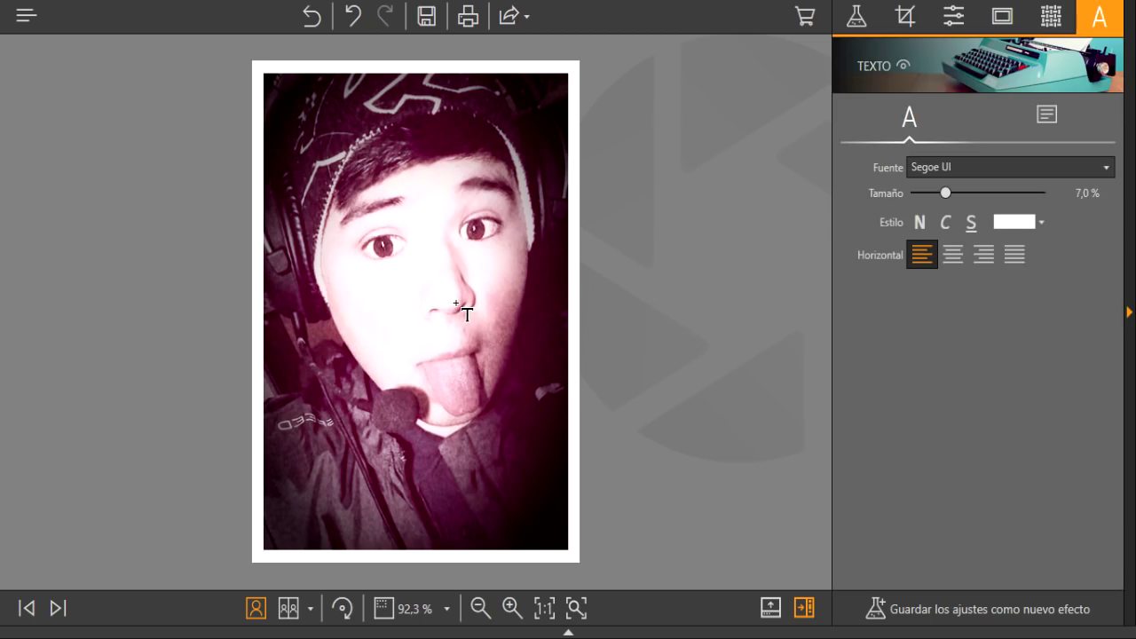
pyautogui.click(856, 18)
pyautogui.moveTo(1118, 126); pyautogui.dragTo(1119, 117)
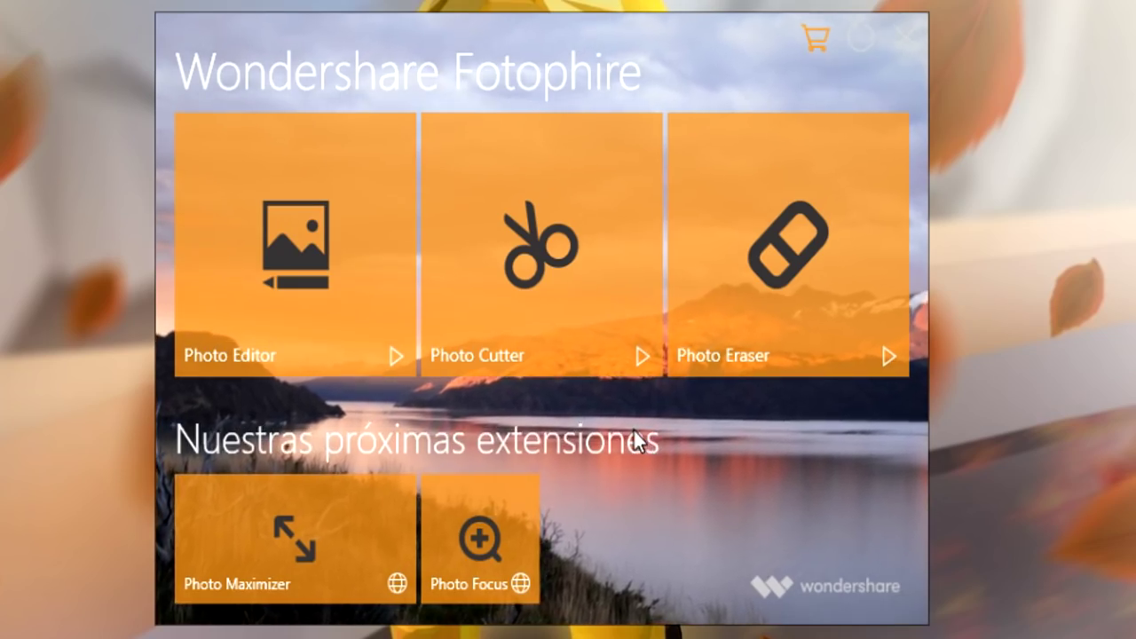
# Switch to Photo Cutter, open the red cartoon character image and mark its blue background for removal
pyautogui.click(569, 336)
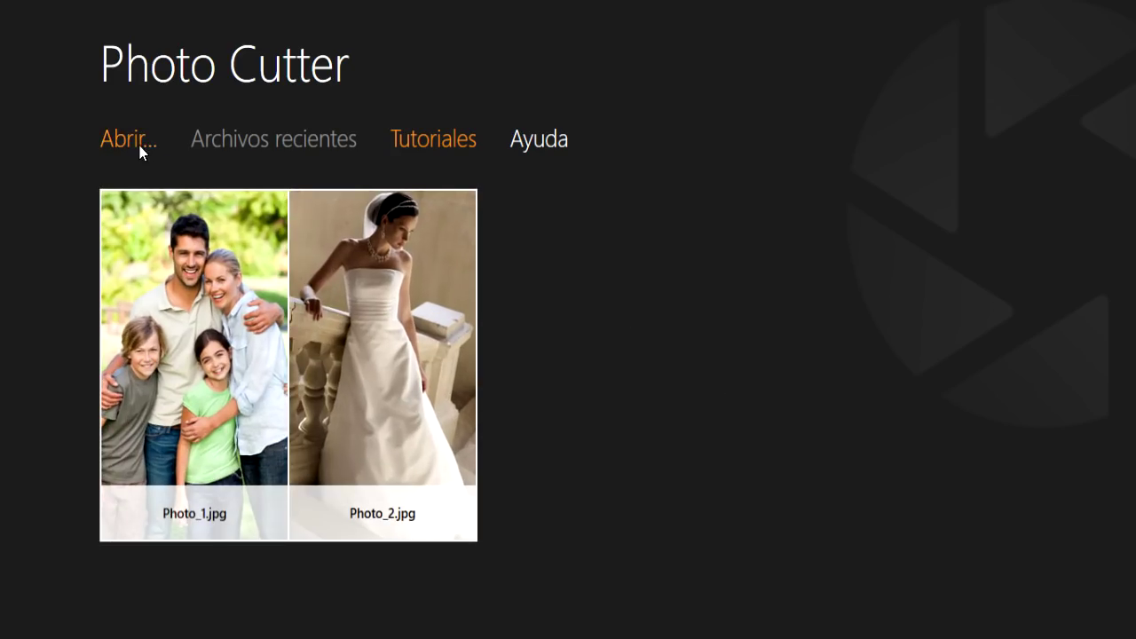
pyautogui.click(134, 143)
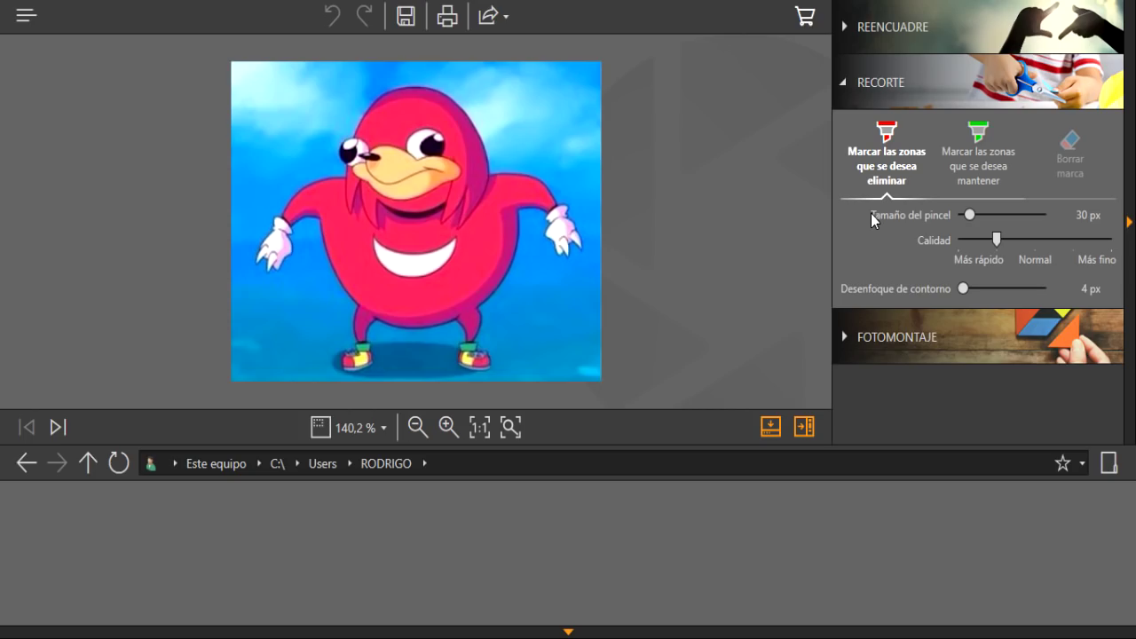
pyautogui.moveTo(524, 339)
pyautogui.mouseDown()
pyautogui.moveTo(568, 309)
pyautogui.moveTo(604, 251)
pyautogui.moveTo(593, 142)
pyautogui.moveTo(562, 96)
pyautogui.moveTo(417, 58)
pyautogui.moveTo(246, 210)
pyautogui.moveTo(245, 326)
pyautogui.moveTo(311, 382)
pyautogui.moveTo(417, 359)
pyautogui.moveTo(521, 369)
pyautogui.mouseUp()
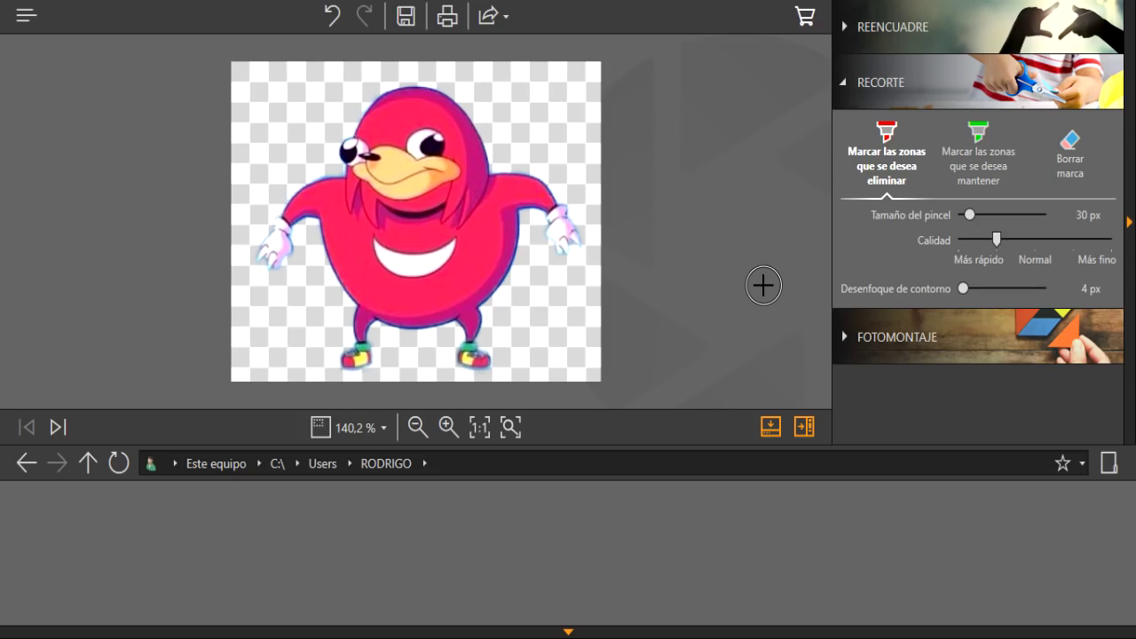
# Create a photomontage with the cut-out character, trying the golden and cherry blossom backgrounds before choosing the city skyline
pyautogui.click(837, 341)
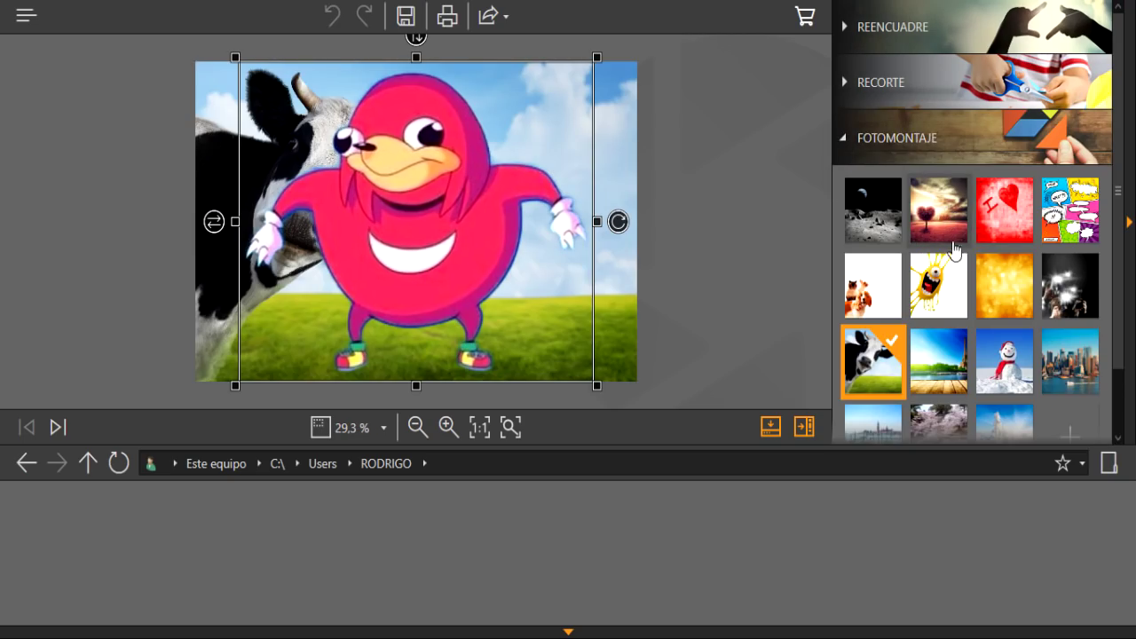
pyautogui.scroll(-2, 1006, 231)
pyautogui.click(1005, 222)
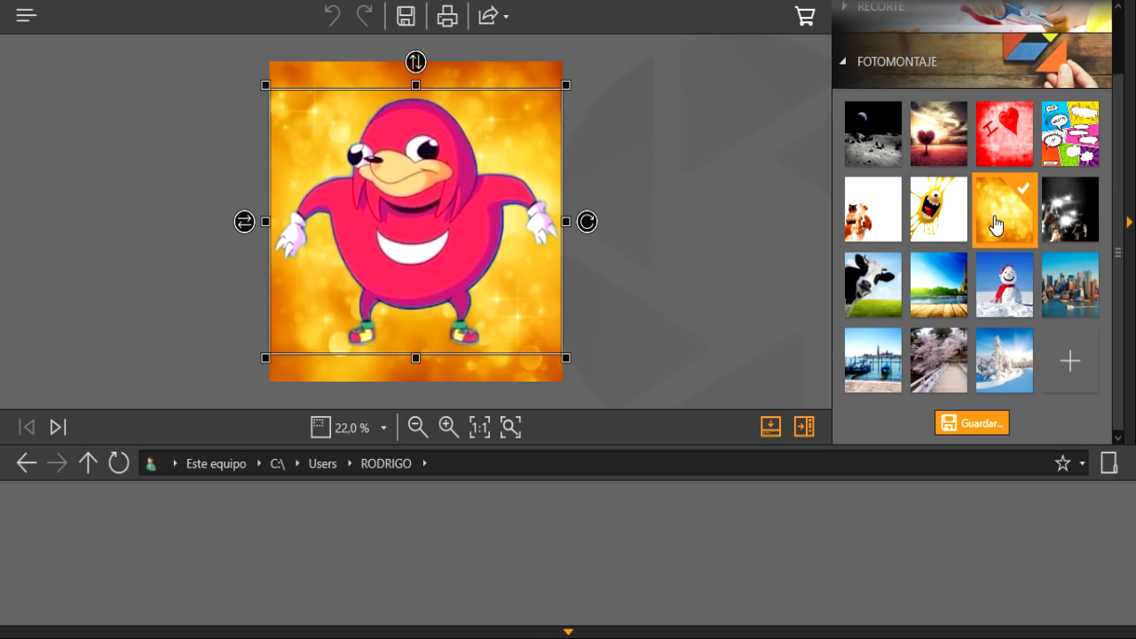
pyautogui.click(935, 361)
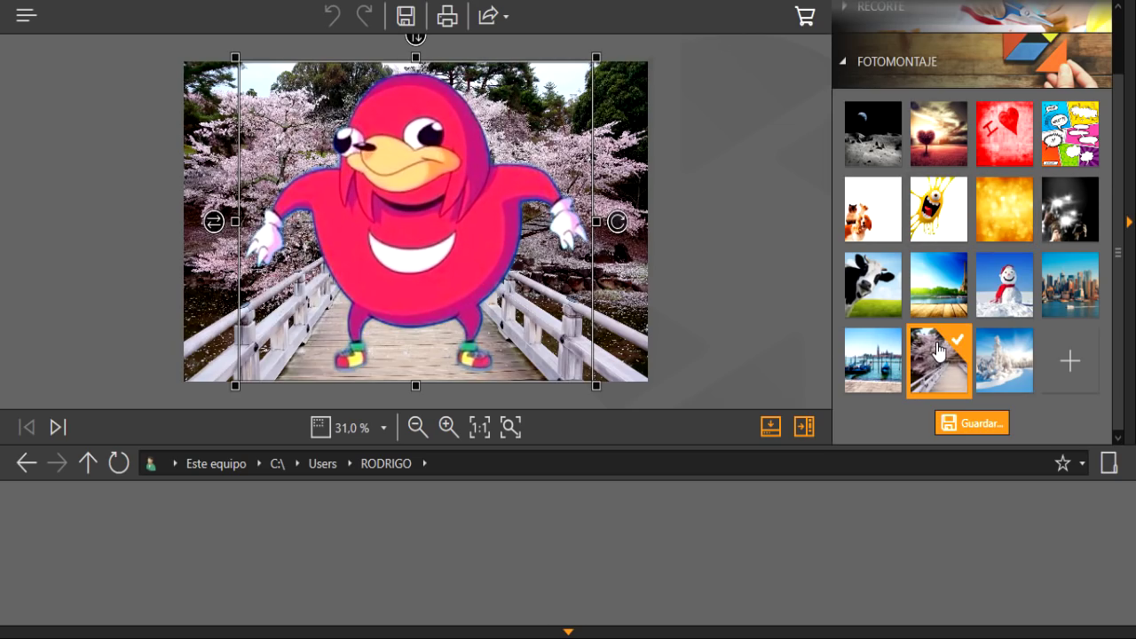
pyautogui.click(1076, 284)
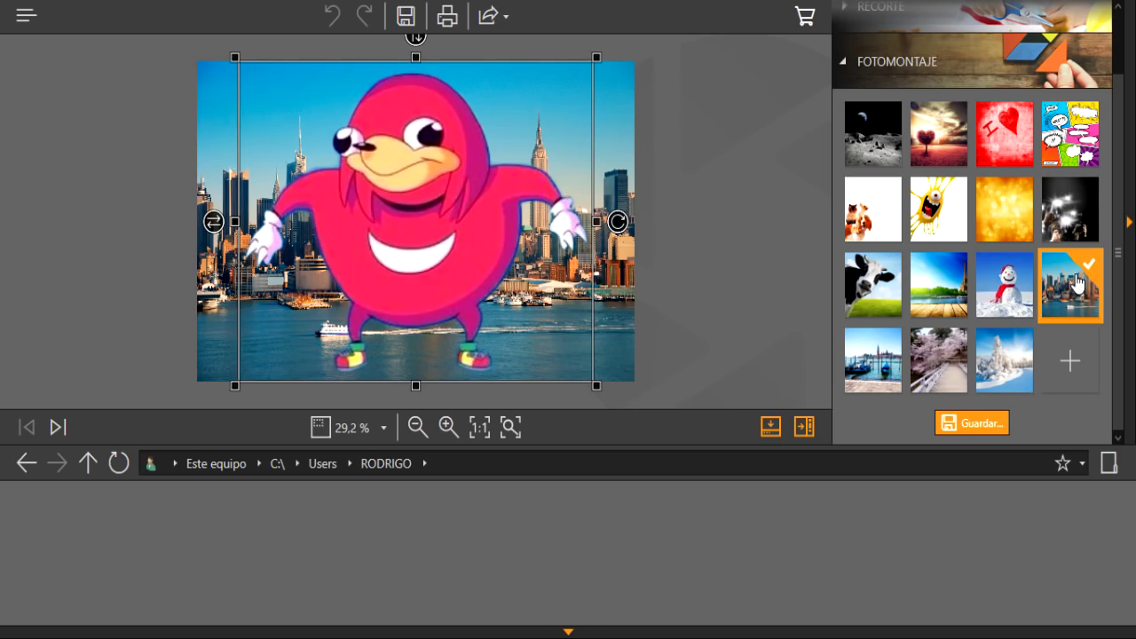
# Shrink the cut-out character to about two thirds of its size and move it toward the lower-left of the city skyline
pyautogui.moveTo(596, 57); pyautogui.dragTo(537, 112)
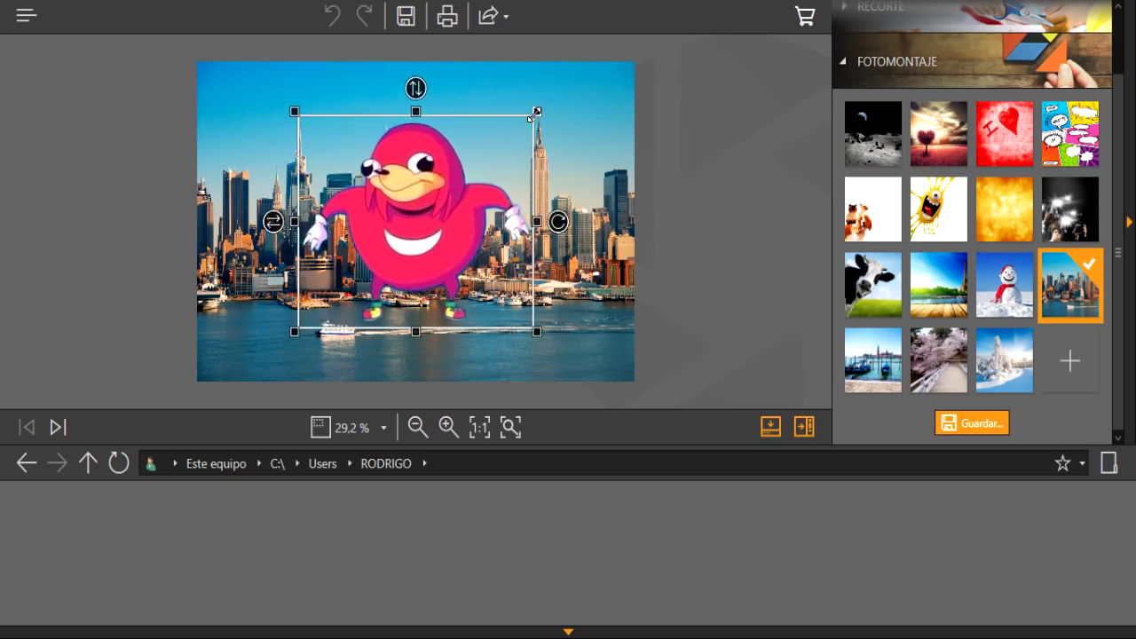
pyautogui.moveTo(477, 191); pyautogui.dragTo(374, 245)
pyautogui.click(654, 146)
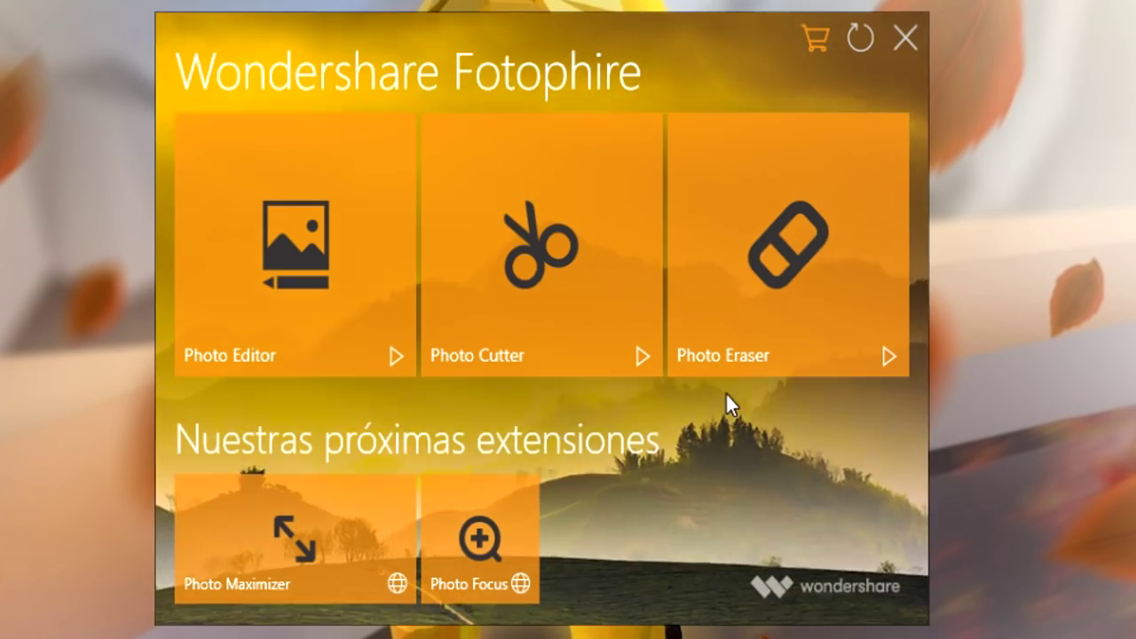
# Open the giraffe photo in Photo Eraser and erase its "© Savanna Photography" watermark using the 30 px brush
pyautogui.click(744, 317)
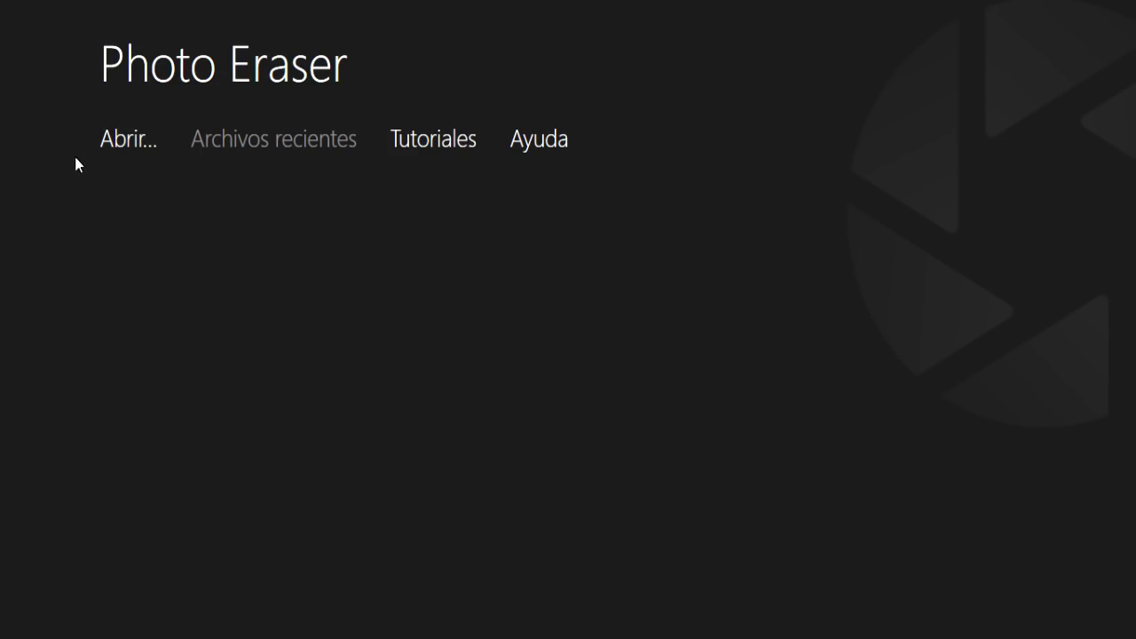
pyautogui.click(124, 141)
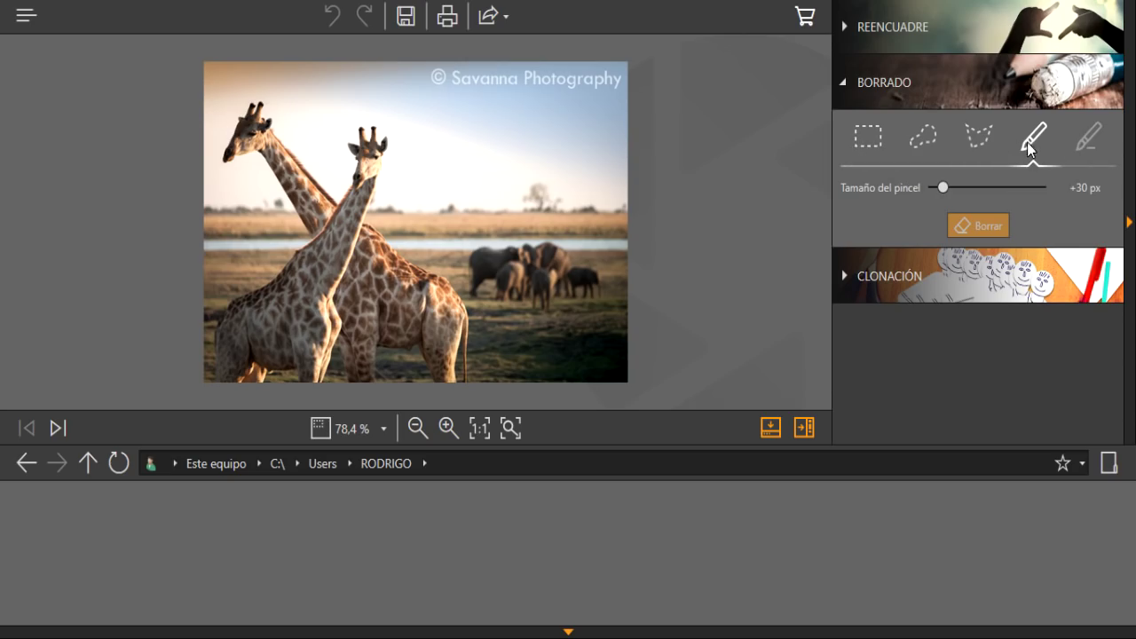
pyautogui.moveTo(616, 78); pyautogui.dragTo(447, 71)
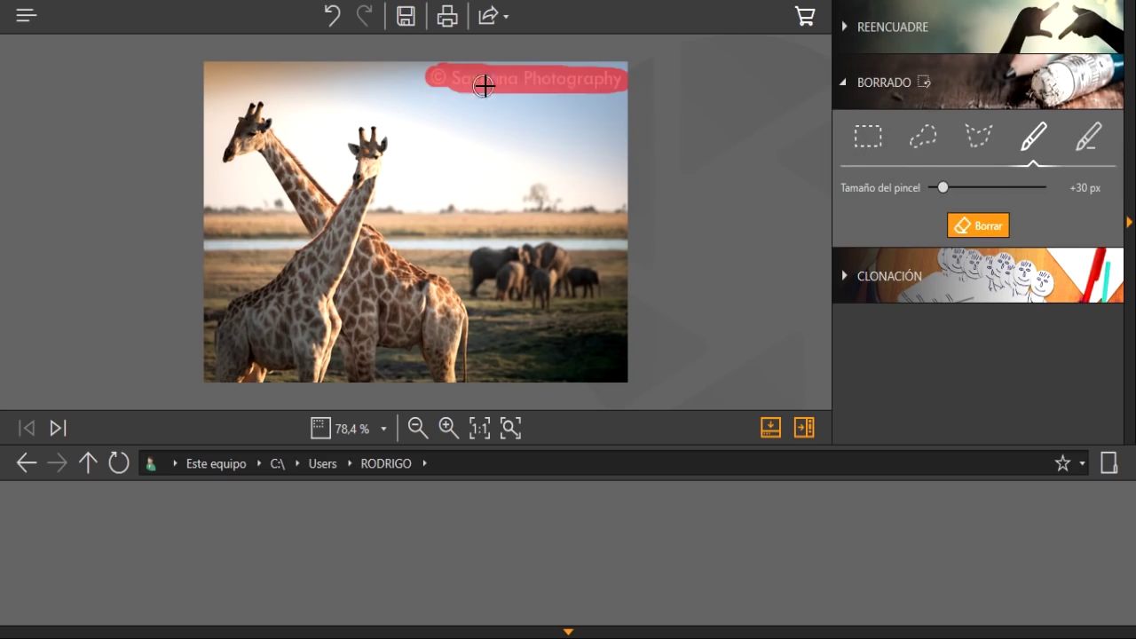
pyautogui.click(976, 228)
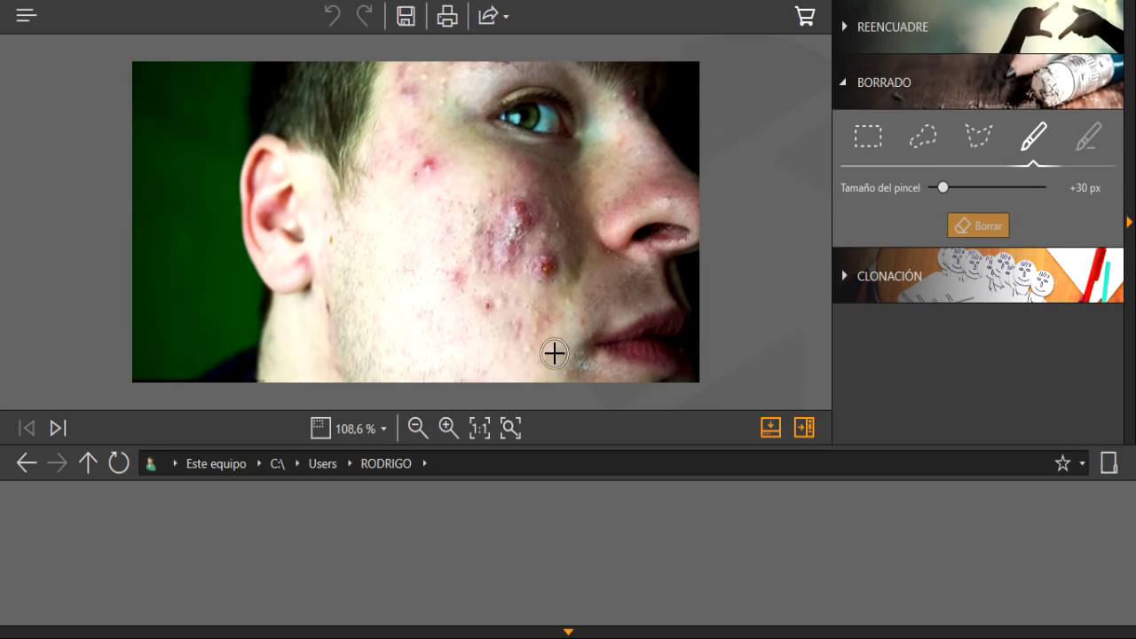
# Mark and erase the blemishes on the man's cheek with the 30 px brush, and undo the last erasure
pyautogui.click(488, 306)
pyautogui.click(457, 279)
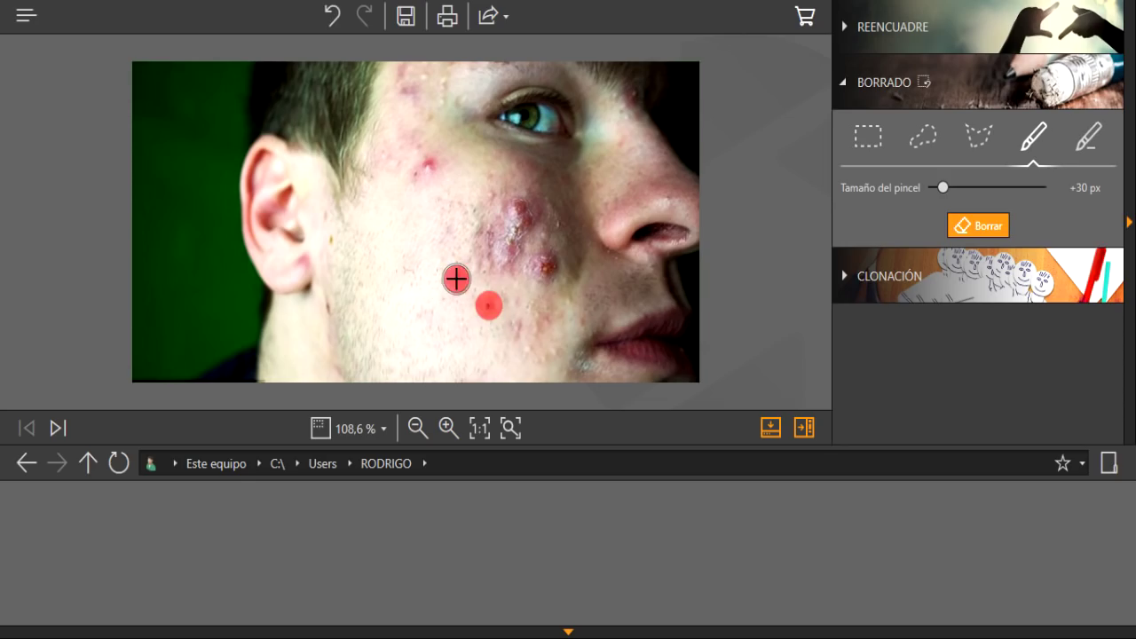
pyautogui.click(507, 250)
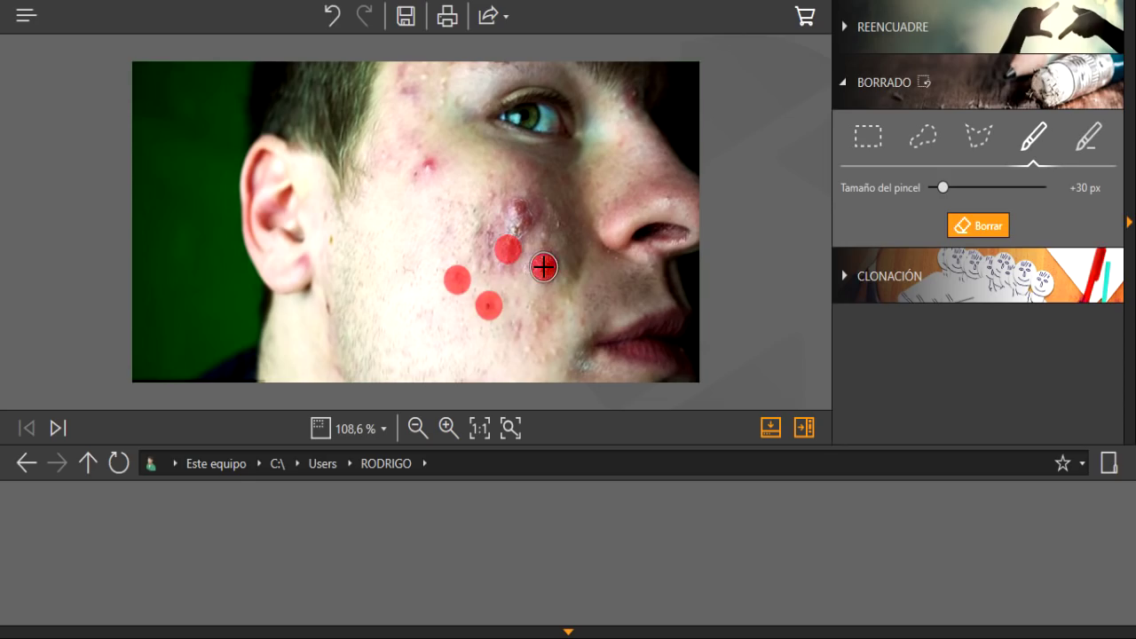
pyautogui.click(519, 213)
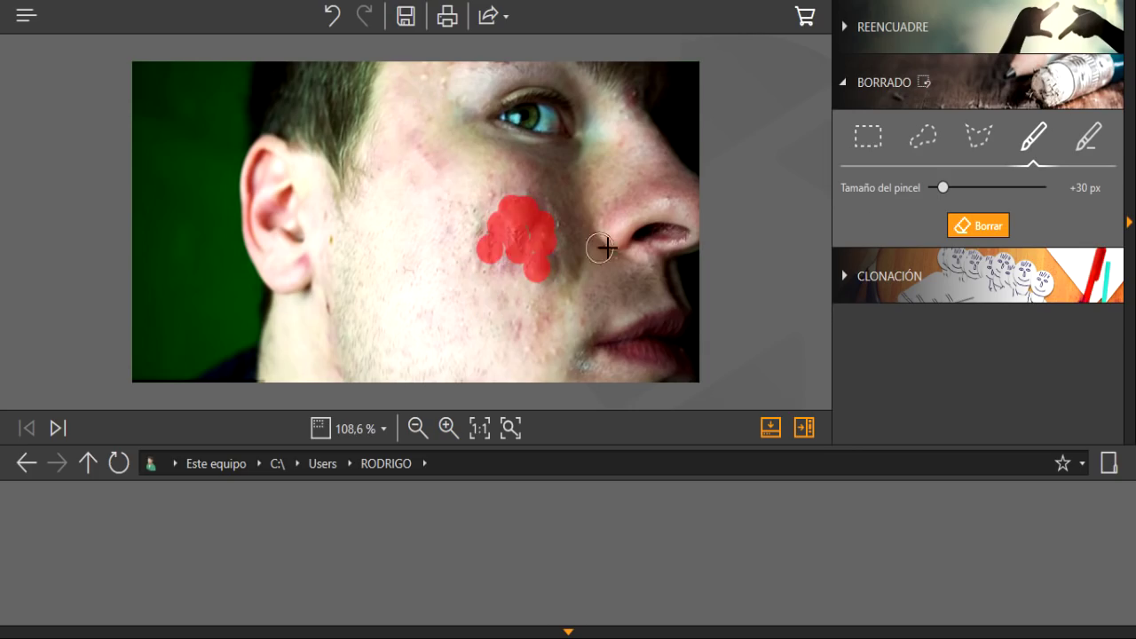
pyautogui.click(989, 225)
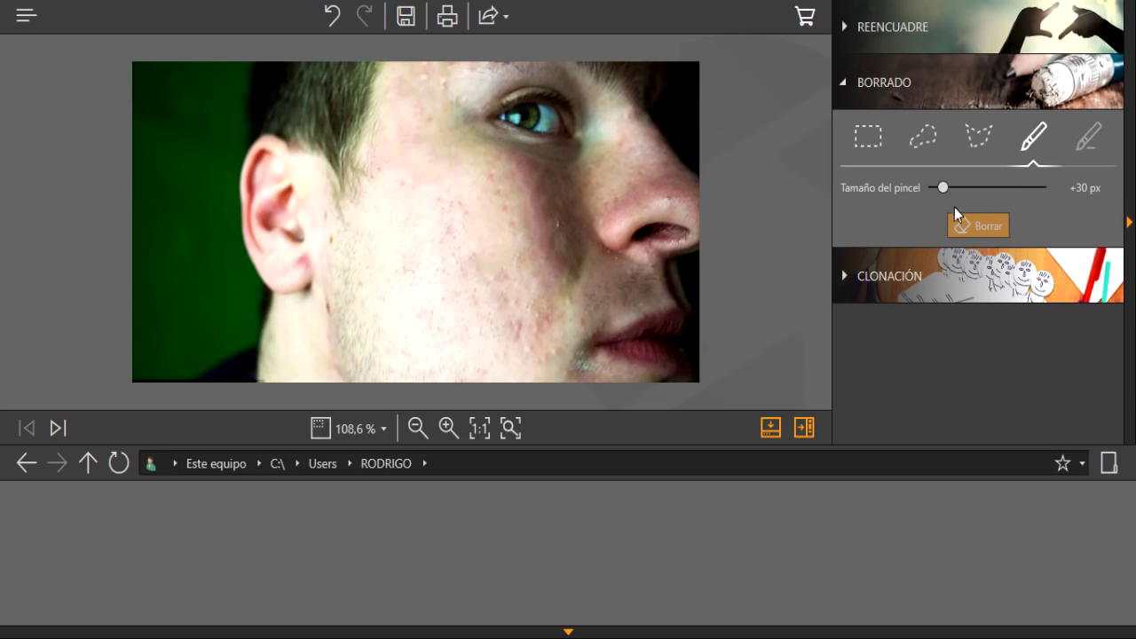
pyautogui.hotkey('ctrl', 'z')
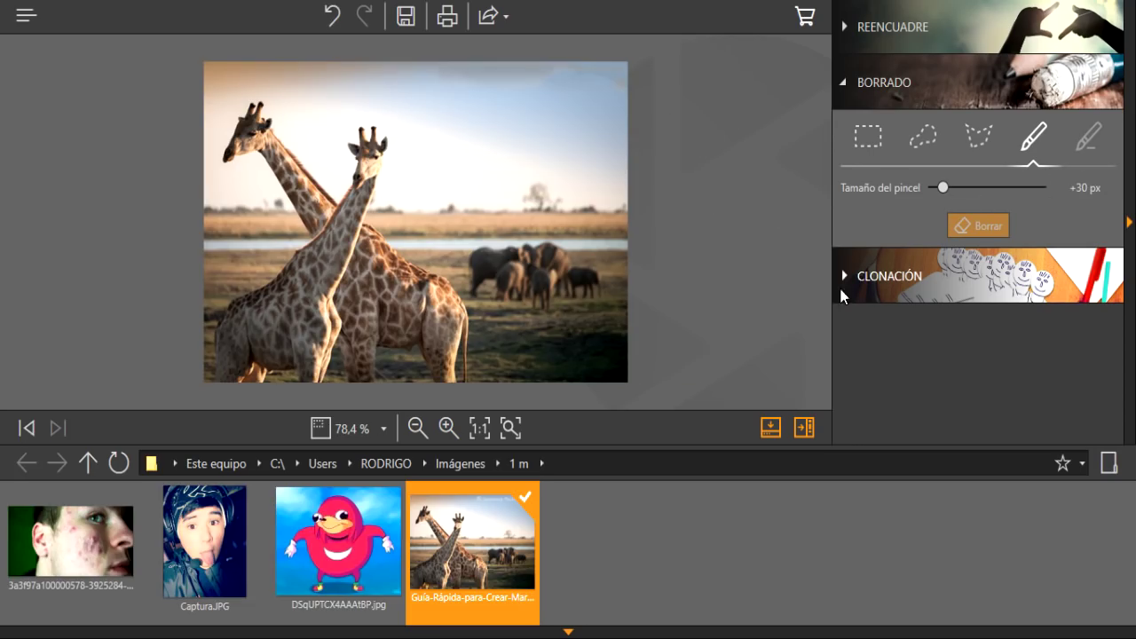
# Clone the giraffe onto the background beside it, using the rear giraffe's head as the starting point and a 30 px brush
pyautogui.click(845, 282)
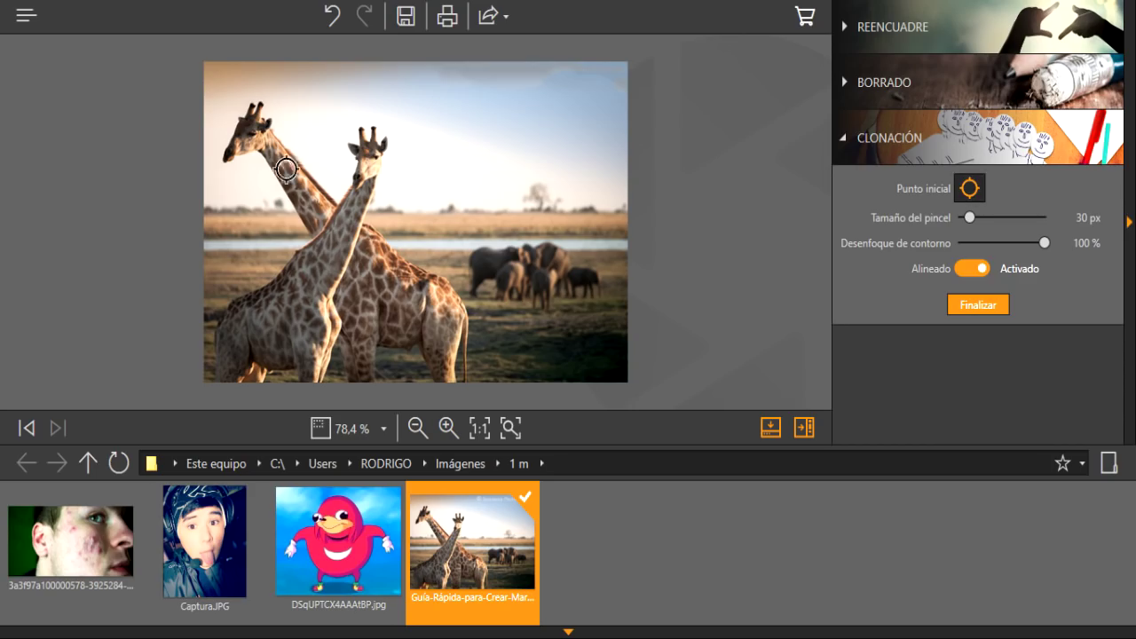
pyautogui.click(249, 130)
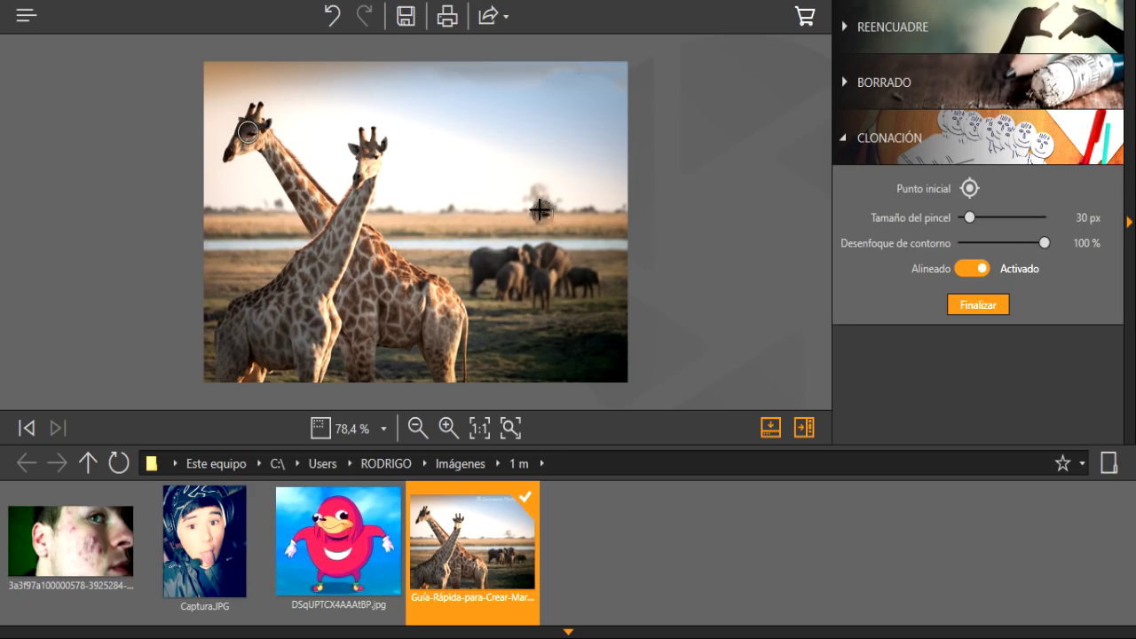
pyautogui.moveTo(502, 163)
pyautogui.mouseDown()
pyautogui.moveTo(518, 146)
pyautogui.moveTo(493, 190)
pyautogui.moveTo(529, 177)
pyautogui.moveTo(550, 253)
pyautogui.moveTo(591, 206)
pyautogui.moveTo(470, 163)
pyautogui.moveTo(550, 292)
pyautogui.moveTo(578, 271)
pyautogui.moveTo(606, 282)
pyautogui.moveTo(585, 377)
pyautogui.moveTo(619, 396)
pyautogui.moveTo(572, 364)
pyautogui.moveTo(576, 330)
pyautogui.moveTo(515, 385)
pyautogui.moveTo(497, 332)
pyautogui.moveTo(479, 341)
pyautogui.moveTo(463, 381)
pyautogui.moveTo(760, 228)
pyautogui.mouseUp()
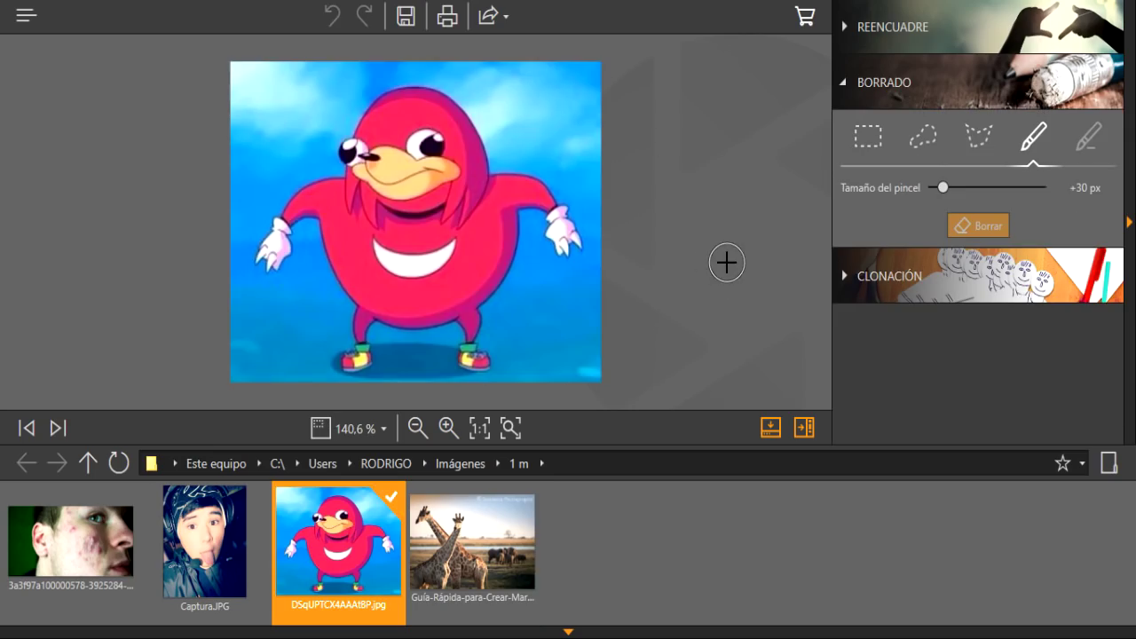
# Start cloning on the red cartoon character image, using its chest as the starting point and painting over its face and eye
pyautogui.click(843, 278)
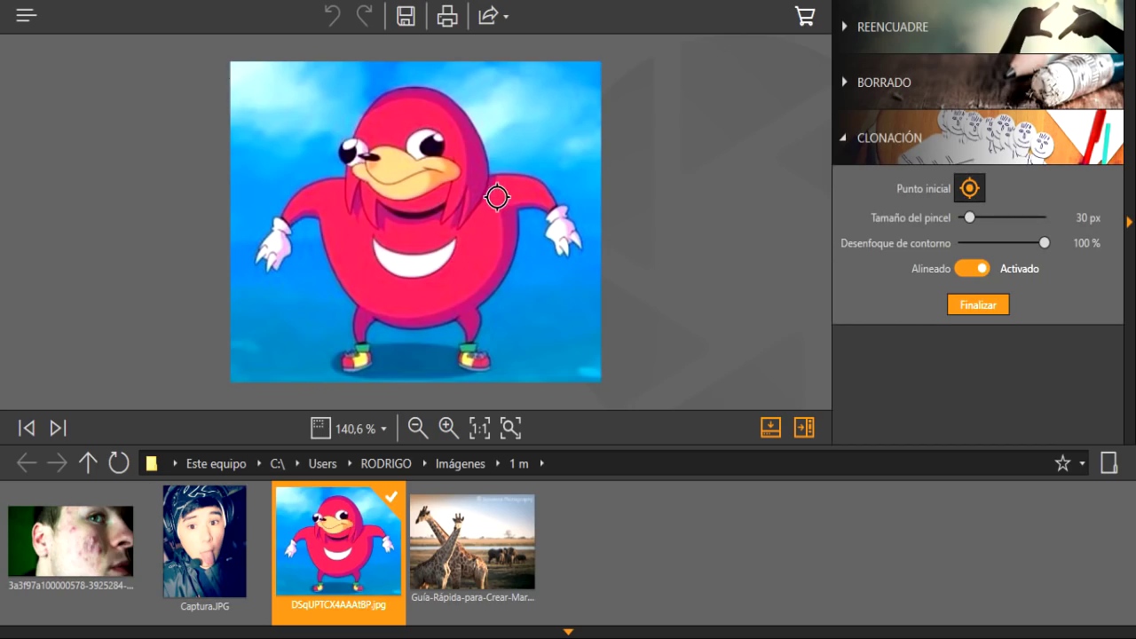
pyautogui.click(489, 233)
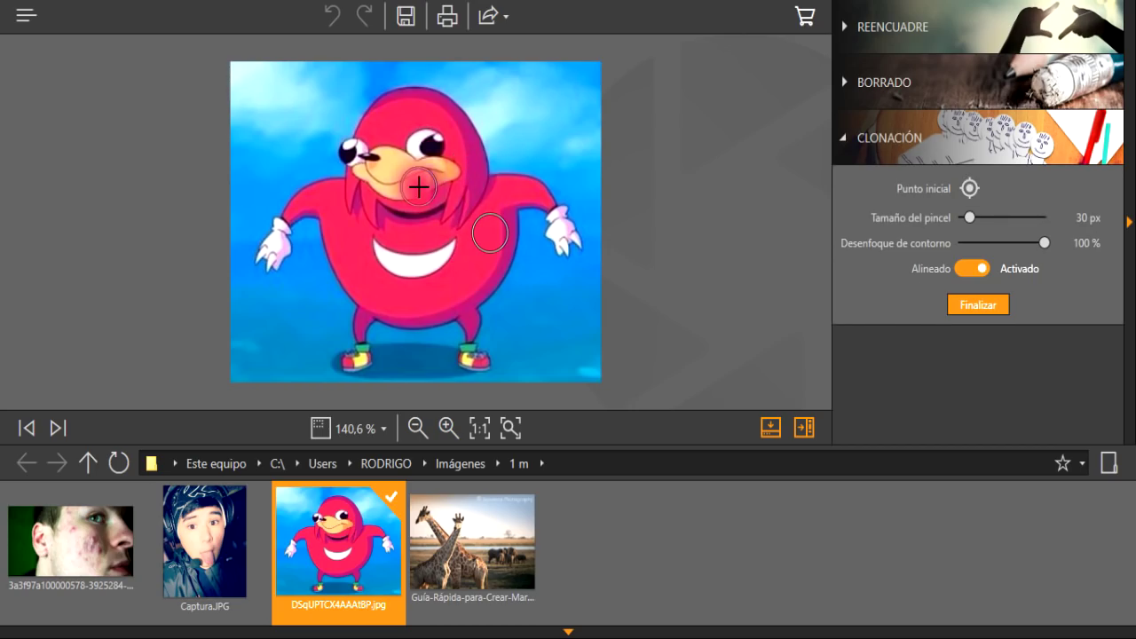
pyautogui.click(426, 142)
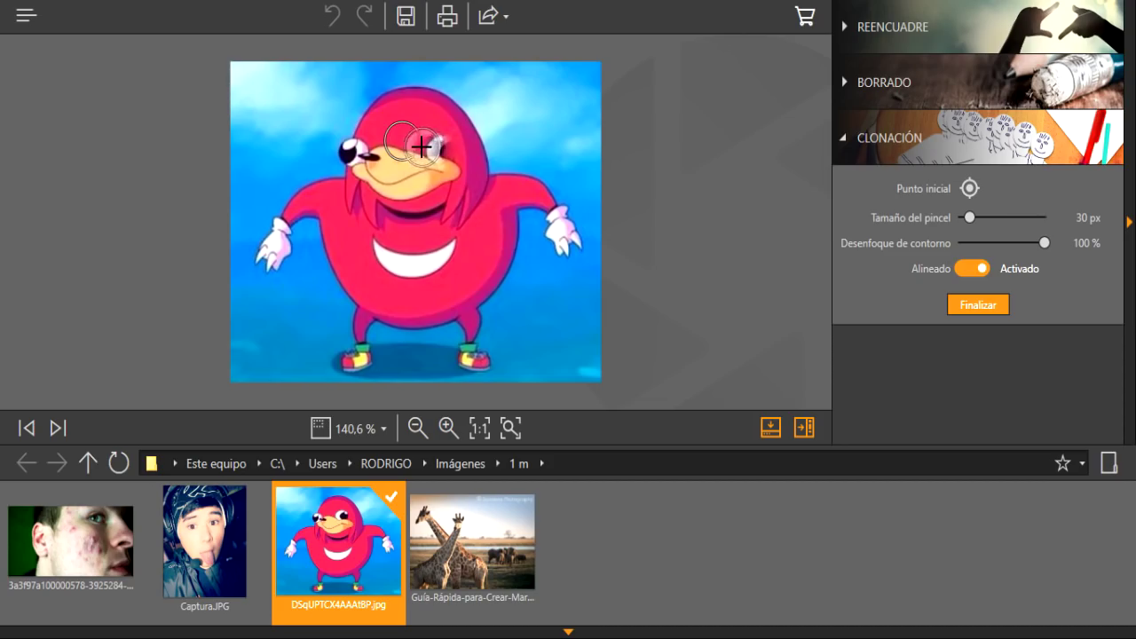
# Clone a shifted copy of the whole character across the right part of the image, and undo the last clone stroke
pyautogui.click(519, 110)
pyautogui.moveTo(519, 110)
pyautogui.mouseDown()
pyautogui.moveTo(546, 312)
pyautogui.moveTo(518, 327)
pyautogui.moveTo(349, 318)
pyautogui.moveTo(358, 272)
pyautogui.moveTo(542, 165)
pyautogui.moveTo(584, 161)
pyautogui.moveTo(296, 156)
pyautogui.mouseUp()
pyautogui.hotkey('ctrl', 'z')
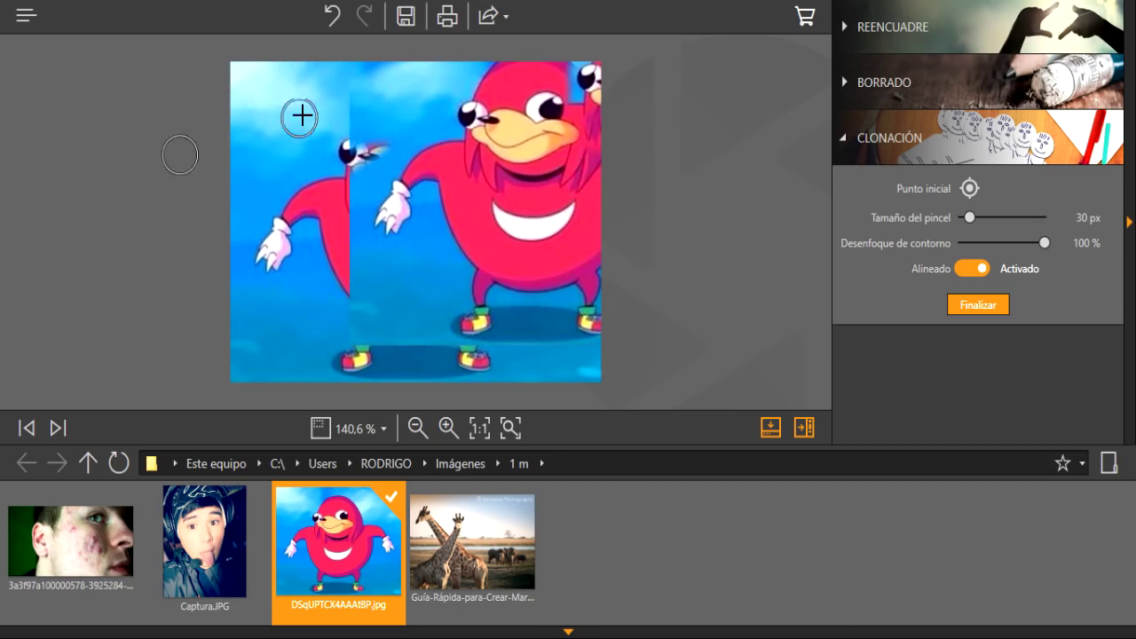